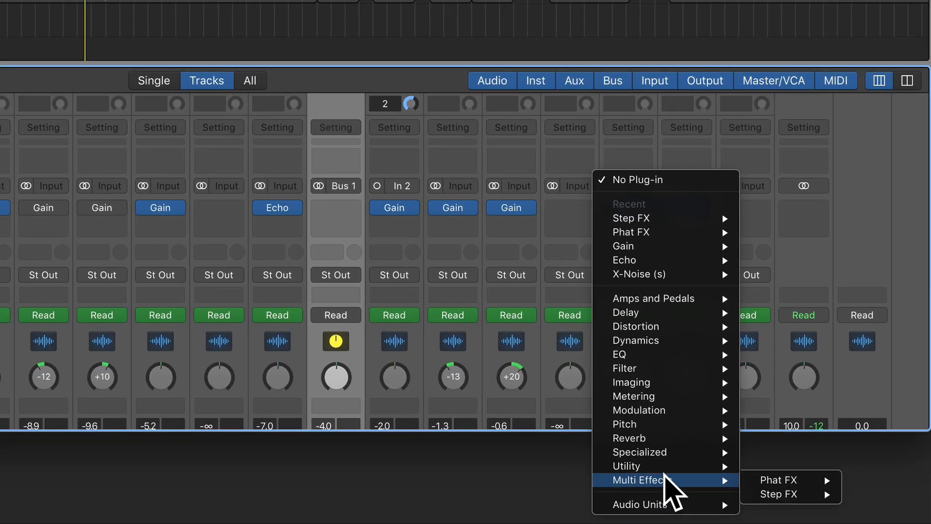
Insert the stereo Step FX multi-effect in an empty audio effect slot of the Chords channel strip.
{"action": "mouse_move", "coordinate": [797, 491]}
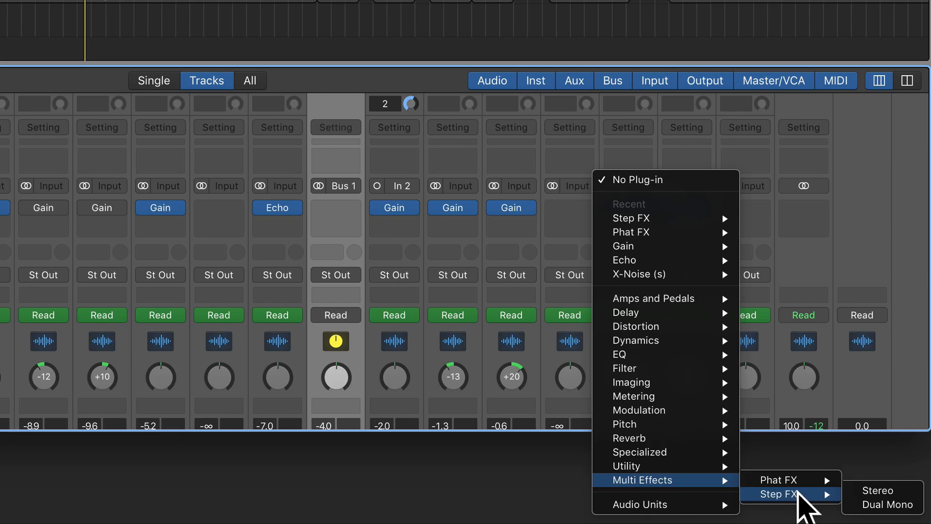
{"action": "left_click", "coordinate": [864, 492]}
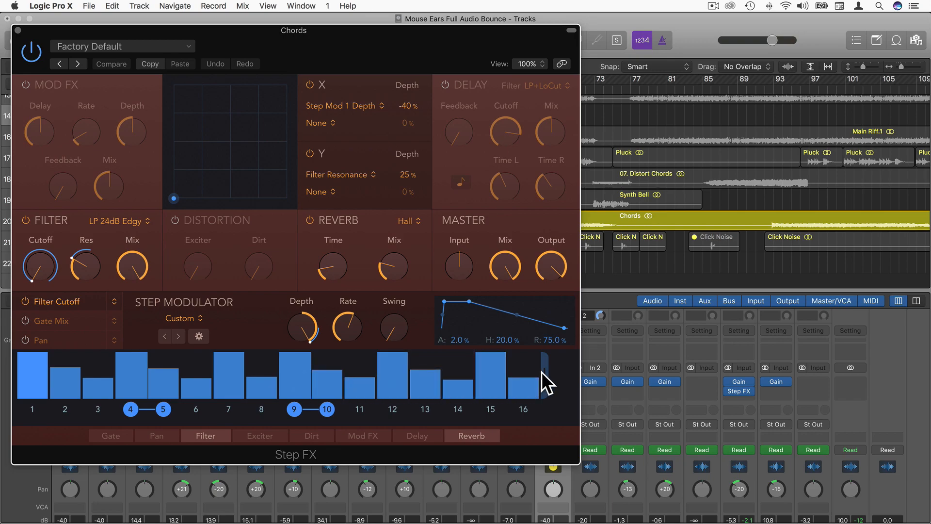
Turn off steps 1 and 3 in the step modulator, keeping the 16-step pattern length and no tie between steps 5 and 6.
{"action": "left_click_drag", "start_coordinate": [544, 372], "coordinate": [608, 379]}
{"action": "left_click_drag", "start_coordinate": [83, 376], "coordinate": [559, 378]}
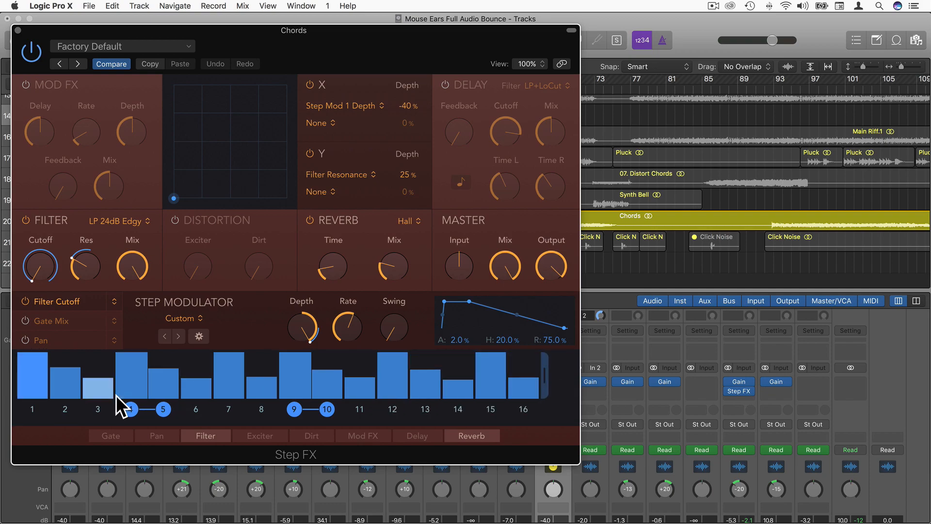
{"action": "left_click_drag", "start_coordinate": [112, 408], "coordinate": [64, 409]}
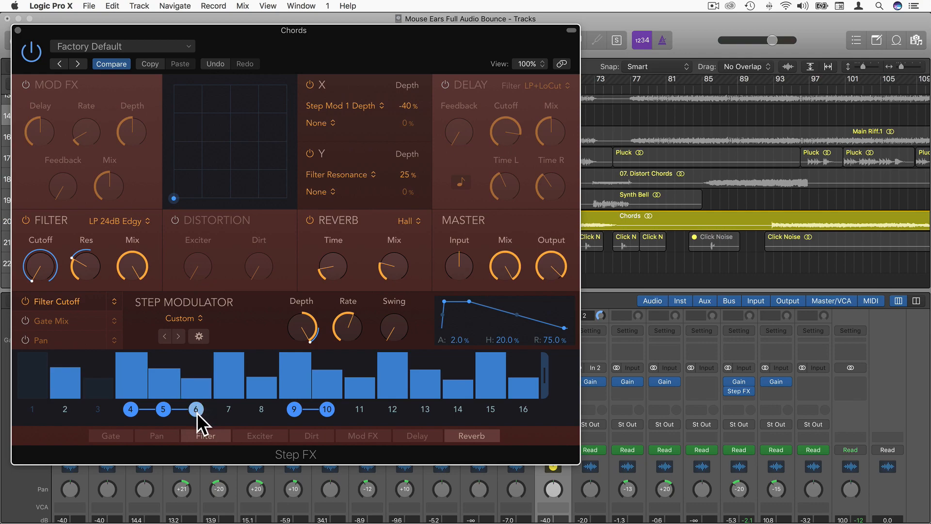
{"action": "left_click", "coordinate": [163, 409]}
{"action": "left_click", "coordinate": [182, 410]}
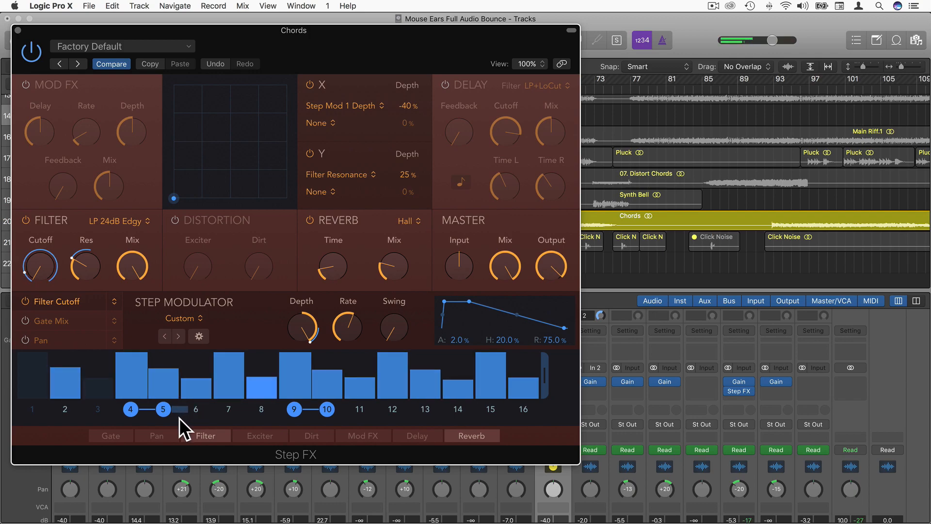
Bypass and re-enable Step FX to compare the sound, and raise the level of step 2 in the pattern.
{"action": "left_click", "coordinate": [32, 54]}
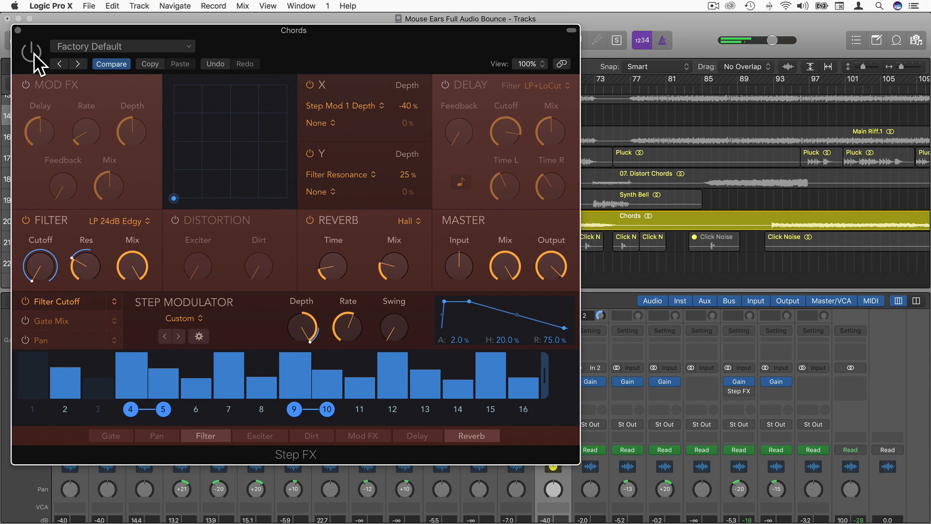
{"action": "left_click", "coordinate": [33, 55]}
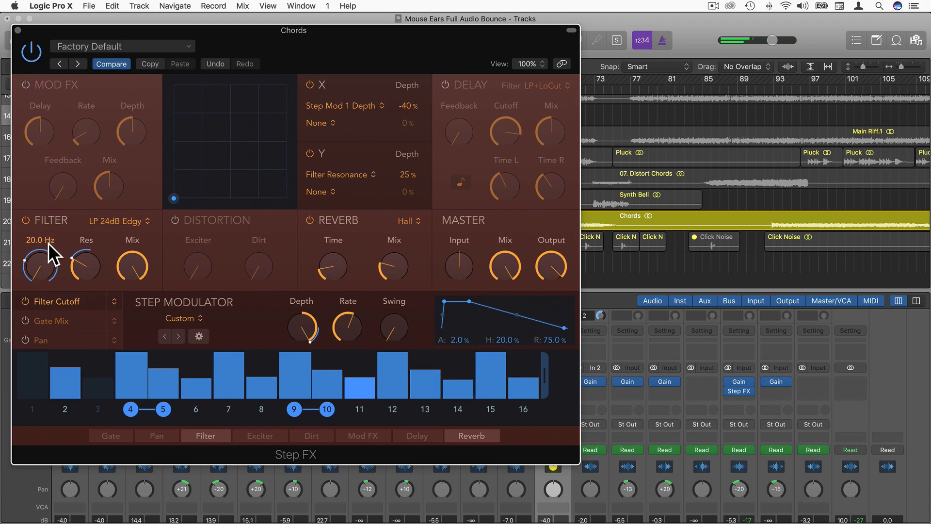
{"action": "left_click_drag", "start_coordinate": [67, 386], "coordinate": [63, 347]}
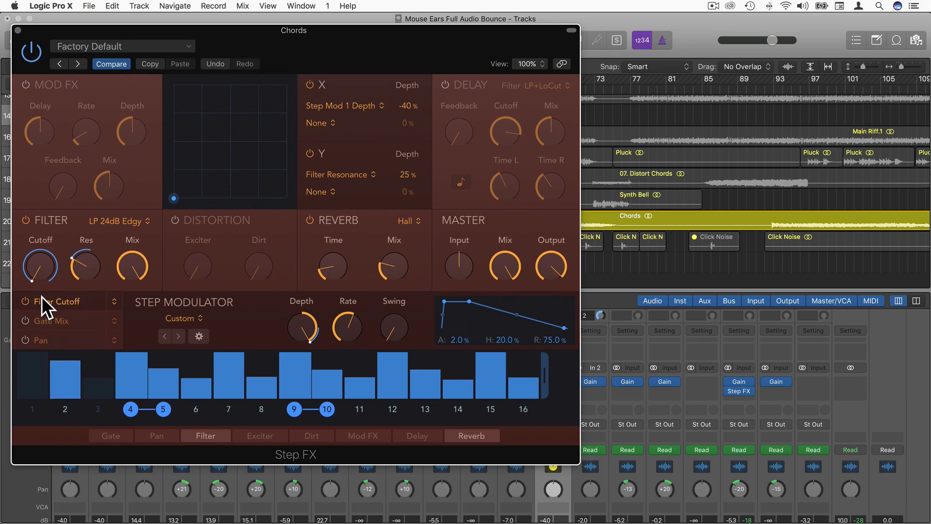
Change the first step modulator's target to Master Output and start playback.
{"action": "left_click", "coordinate": [114, 299]}
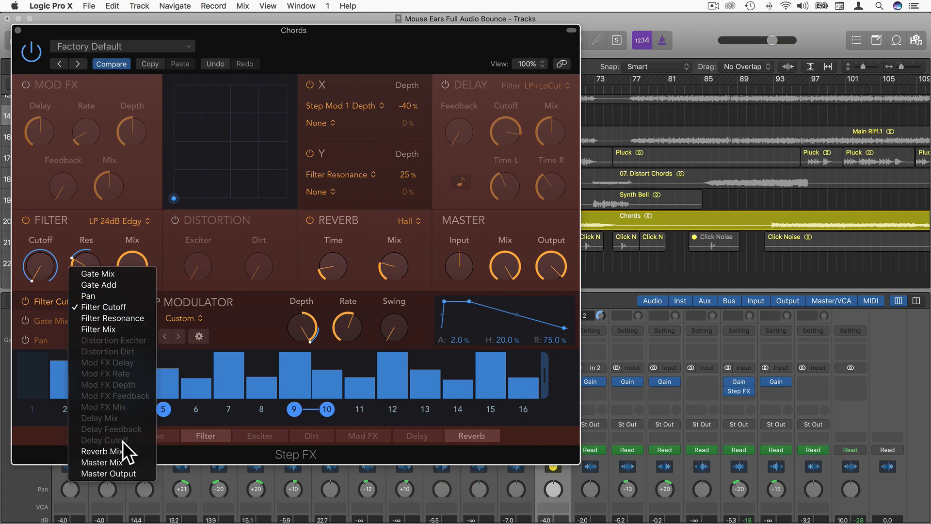
{"action": "left_click", "coordinate": [116, 472]}
{"action": "key", "text": "space"}
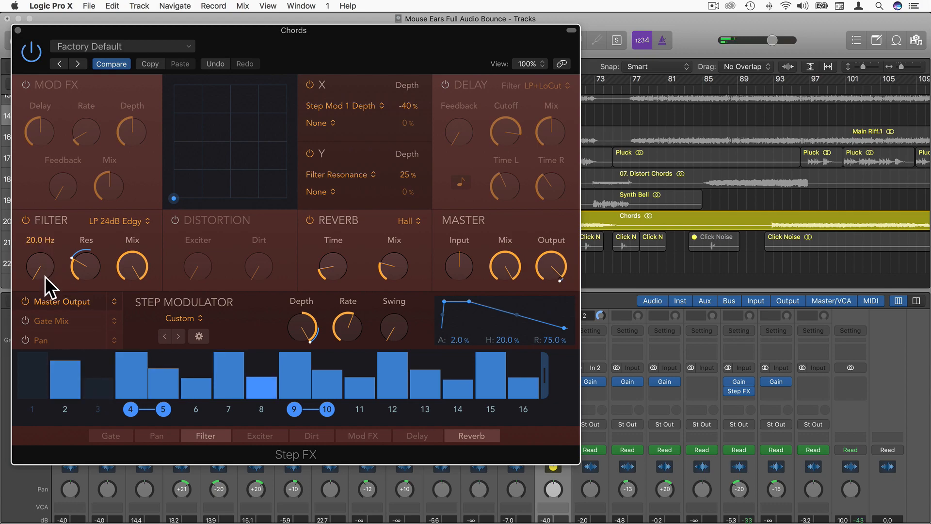
Raise the filter cutoff to about 13,100 Hz and turn the Filter section off.
{"action": "left_click_drag", "start_coordinate": [37, 271], "coordinate": [38, 253]}
{"action": "left_click_drag", "start_coordinate": [43, 188], "coordinate": [50, 118]}
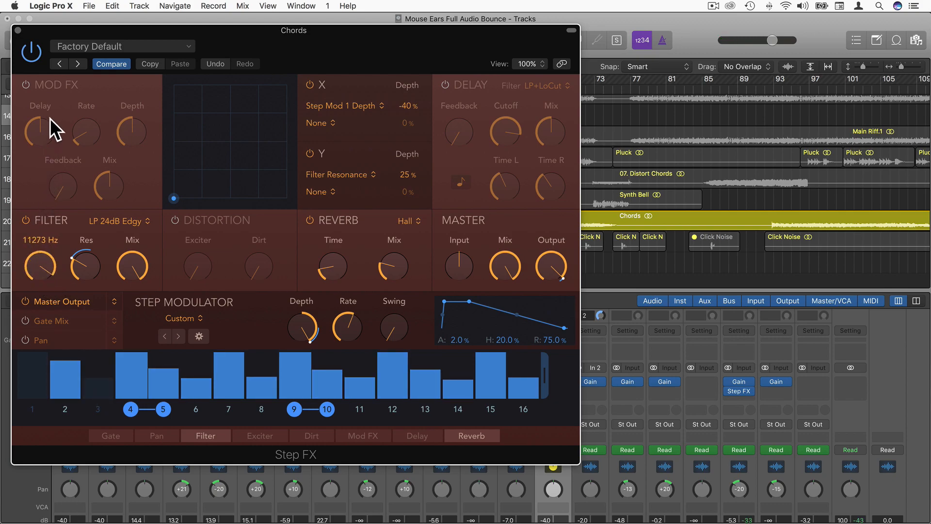
{"action": "left_click", "coordinate": [28, 220]}
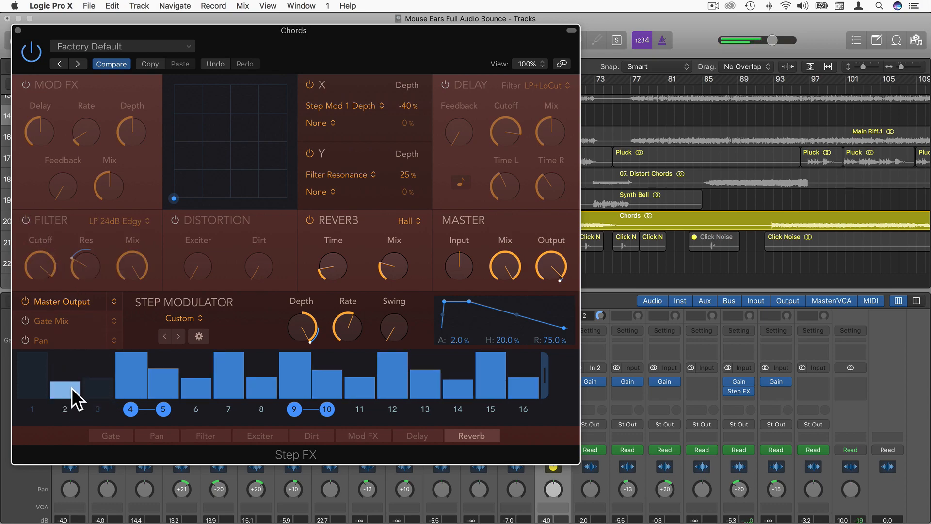
Lower the levels of steps 2, 4 and 7, and turn the modulation depth down to a negative amount.
{"action": "left_click_drag", "start_coordinate": [134, 356], "coordinate": [136, 385]}
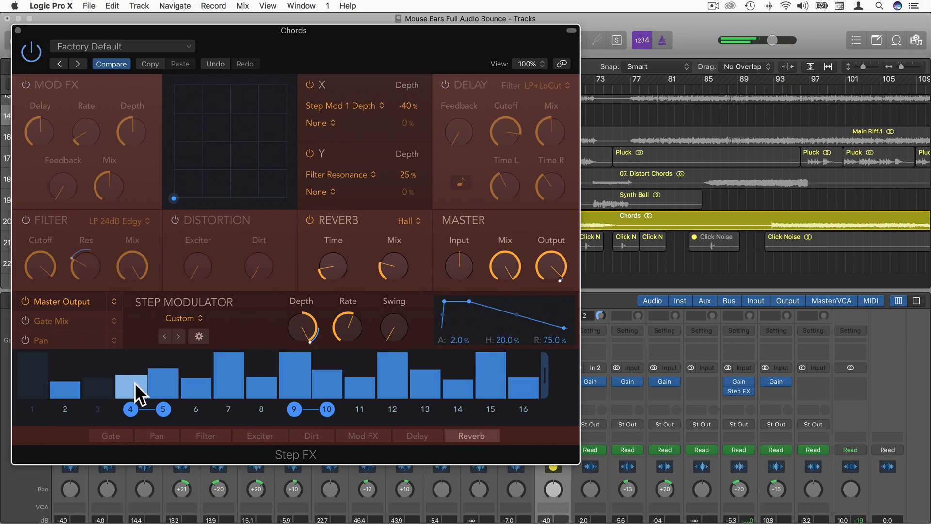
{"action": "left_click_drag", "start_coordinate": [228, 354], "coordinate": [241, 368]}
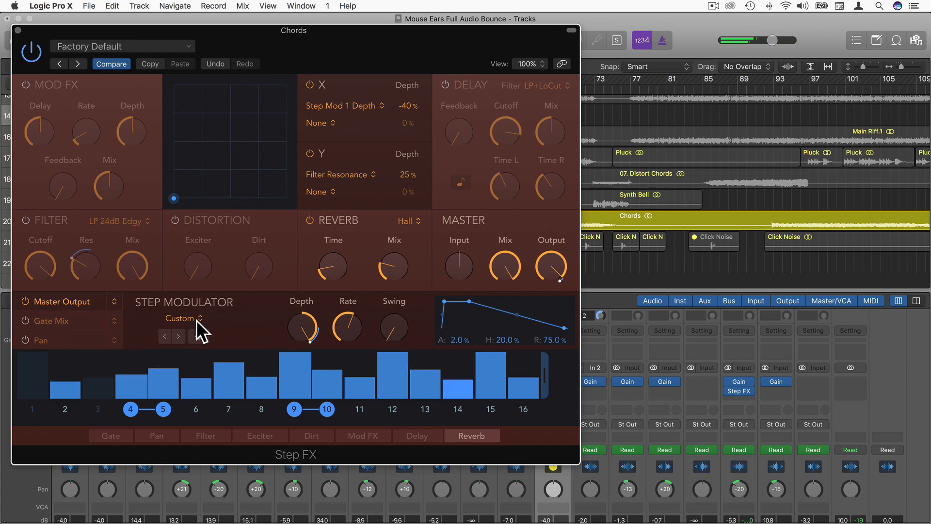
{"action": "left_click_drag", "start_coordinate": [301, 324], "coordinate": [330, 353]}
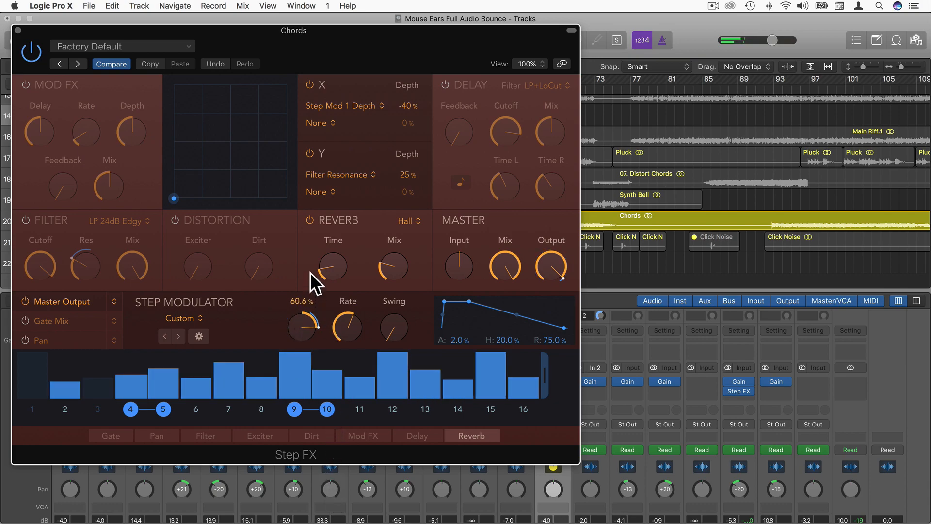
{"action": "left_click_drag", "start_coordinate": [310, 262], "coordinate": [314, 394]}
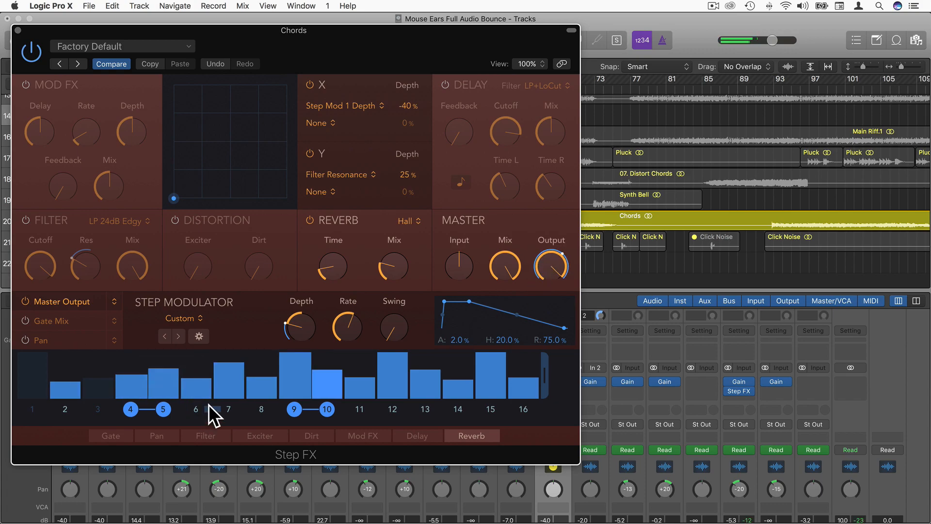
Lower step 7 to zero, turn off steps 5, 9 and 11, and tie steps 11 and 12 in the pattern.
{"action": "left_click", "coordinate": [165, 408]}
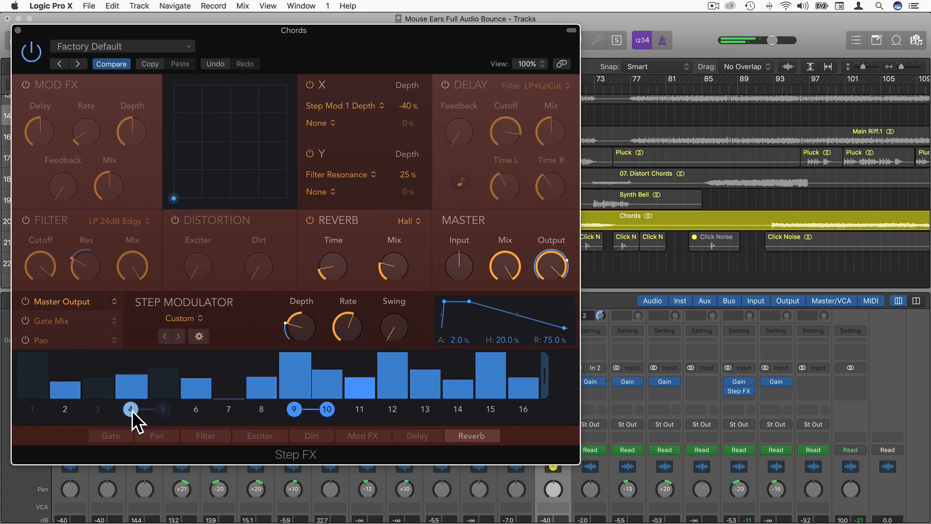
{"action": "left_click", "coordinate": [298, 410]}
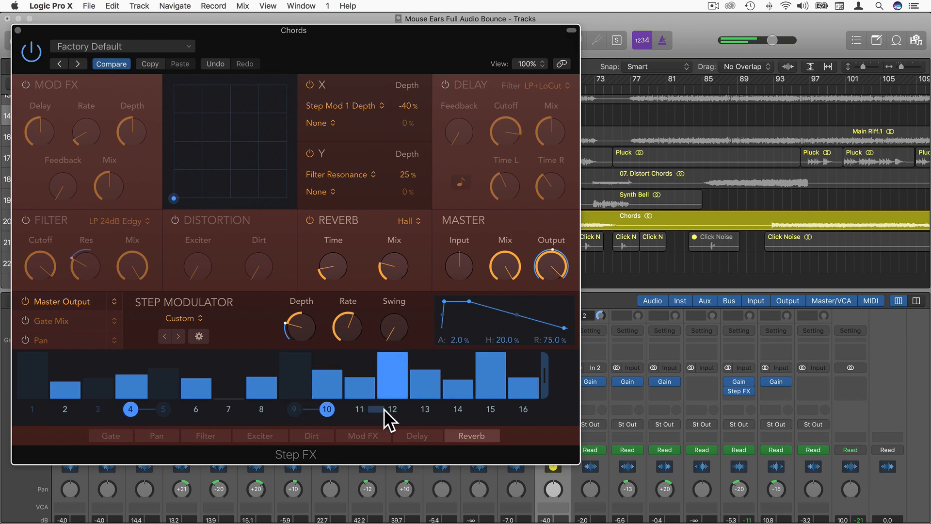
{"action": "left_click", "coordinate": [363, 408]}
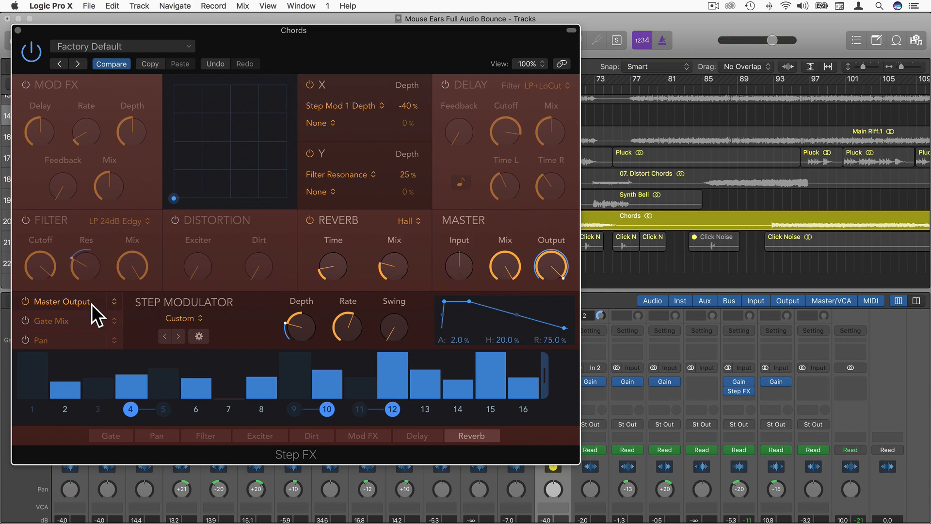
Turn the Filter section back on and assign the first step modulator to Filter Cutoff.
{"action": "left_click", "coordinate": [114, 302]}
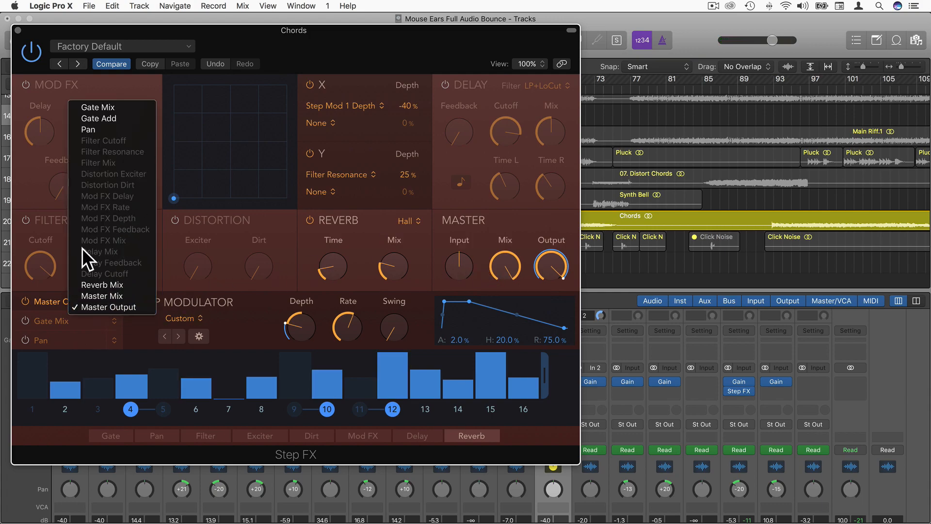
{"action": "left_click", "coordinate": [28, 222]}
{"action": "left_click", "coordinate": [25, 219]}
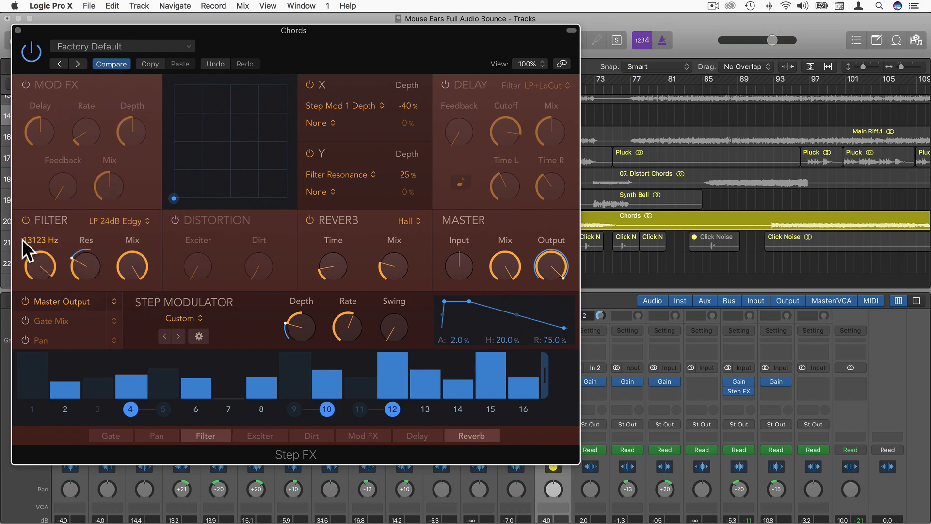
{"action": "left_click", "coordinate": [115, 302]}
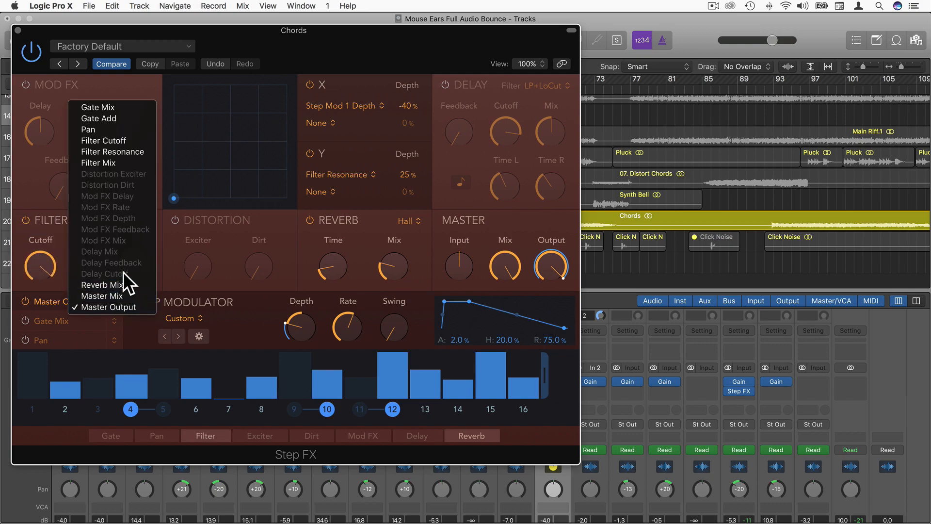
{"action": "left_click", "coordinate": [105, 139]}
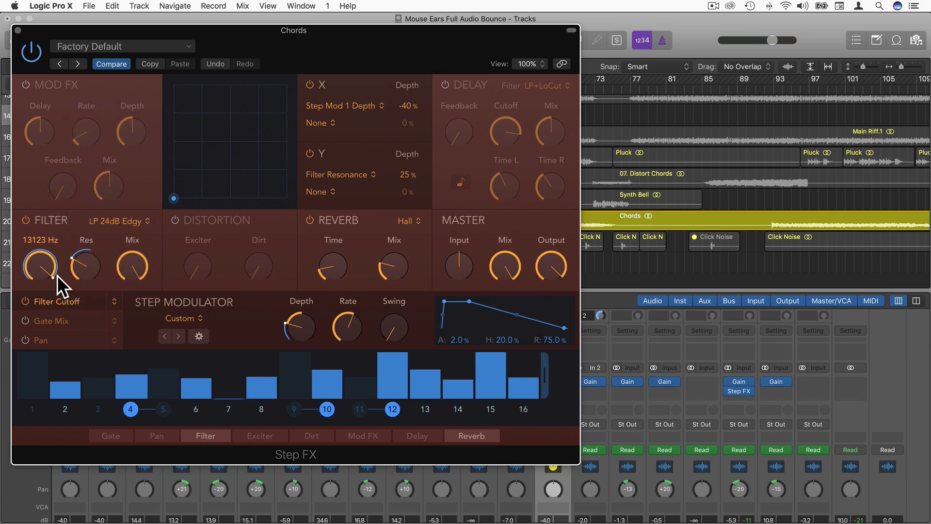
Load the Sine LFO pattern in the step modulator, followed by the Triangle LFO pattern, and listen to them.
{"action": "left_click", "coordinate": [197, 319]}
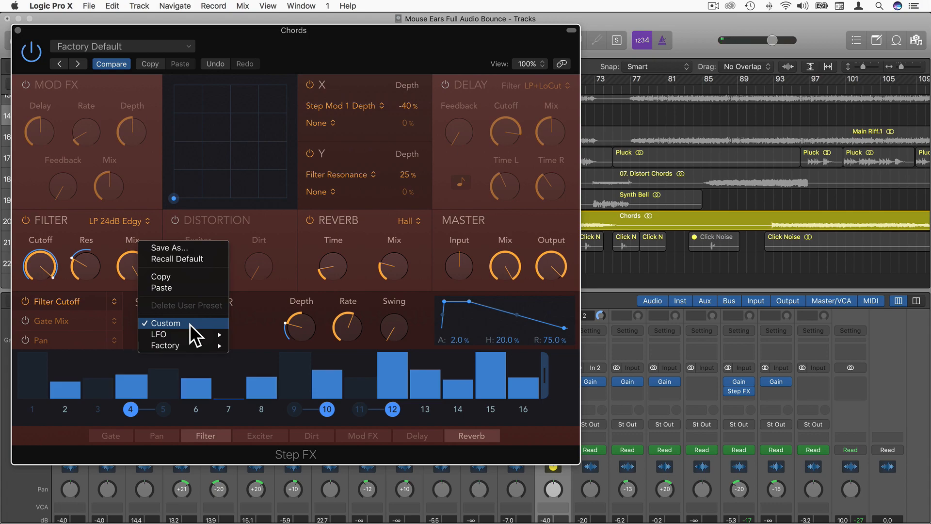
{"action": "mouse_move", "coordinate": [191, 333]}
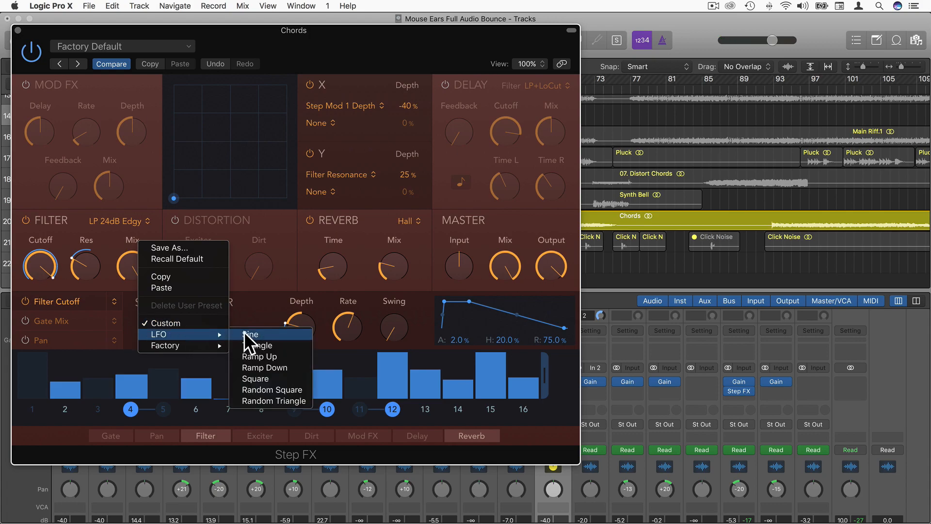
{"action": "left_click", "coordinate": [270, 332]}
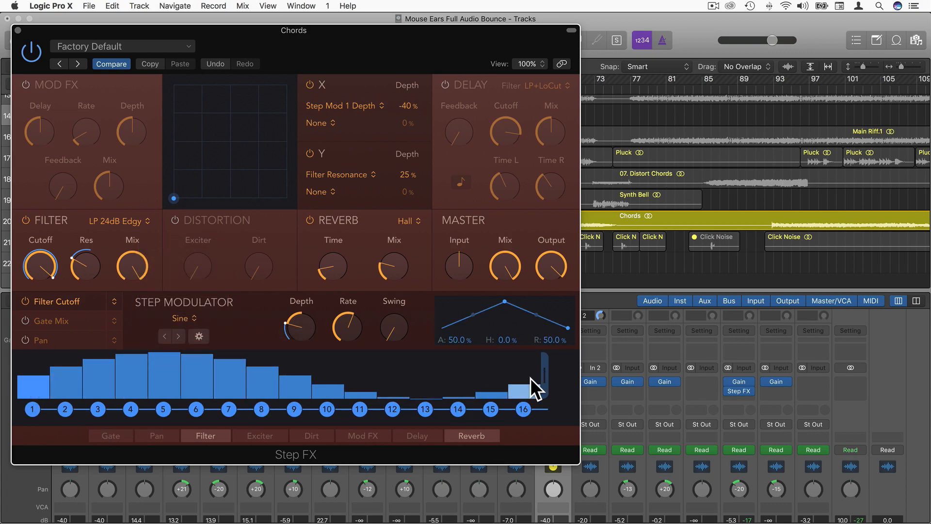
{"action": "mouse_move", "coordinate": [383, 323]}
{"action": "left_click", "coordinate": [186, 313]}
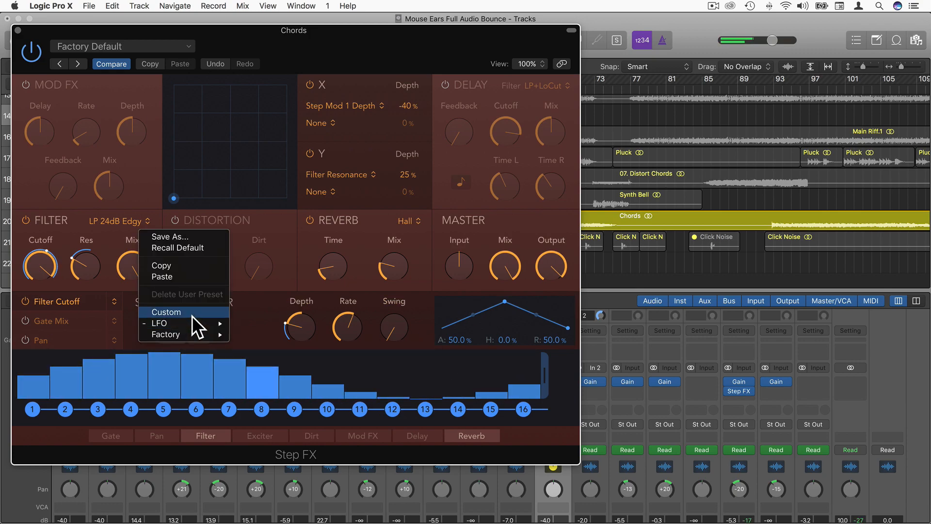
{"action": "mouse_move", "coordinate": [195, 323]}
{"action": "left_click", "coordinate": [257, 334]}
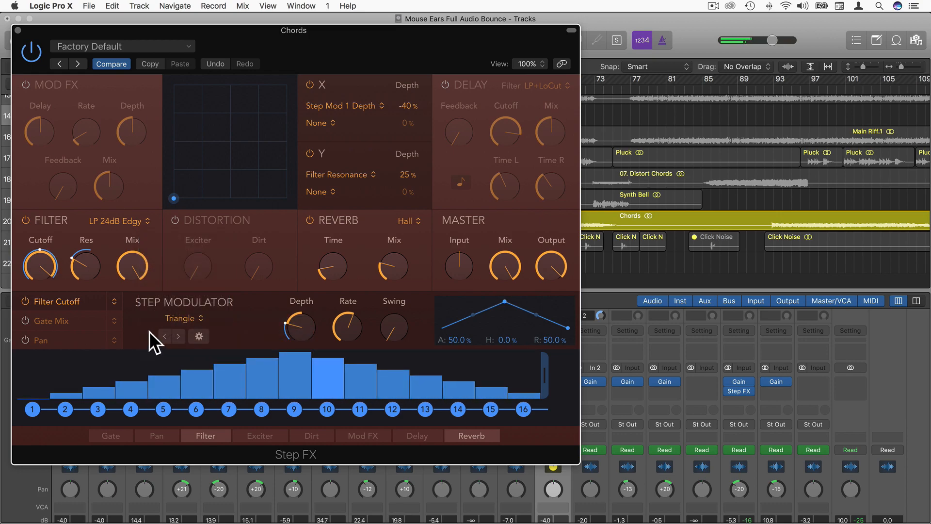
Load the Alternate factory pattern in the step modulator, and replace it with the Rolling 01 factory pattern.
{"action": "left_click", "coordinate": [186, 318]}
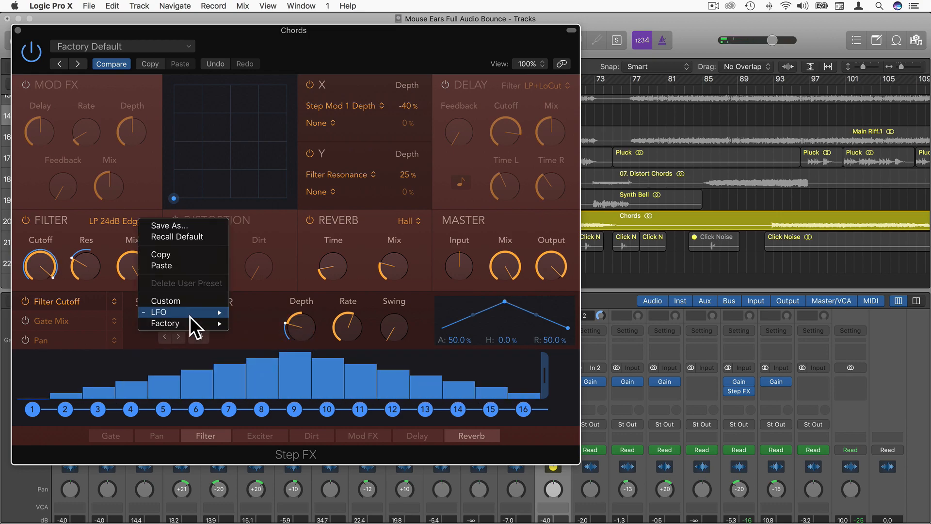
{"action": "mouse_move", "coordinate": [172, 324]}
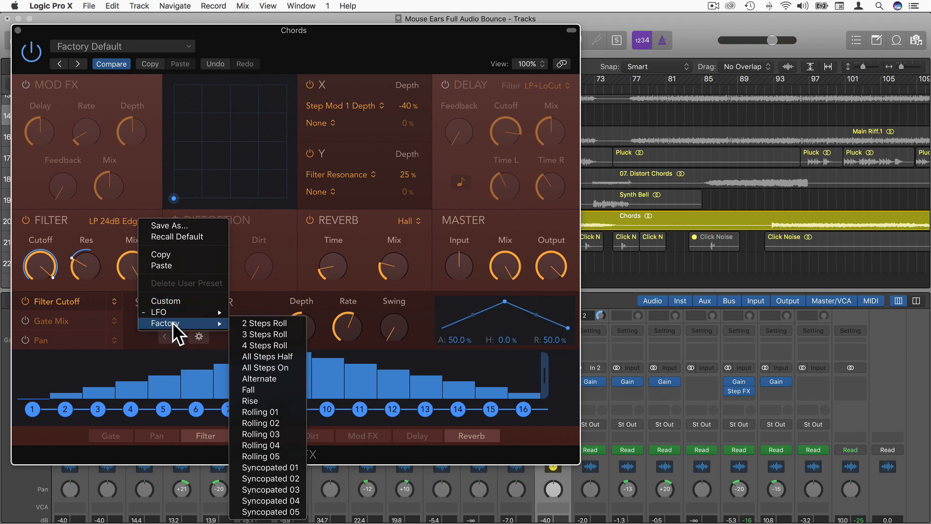
{"action": "left_click", "coordinate": [275, 380]}
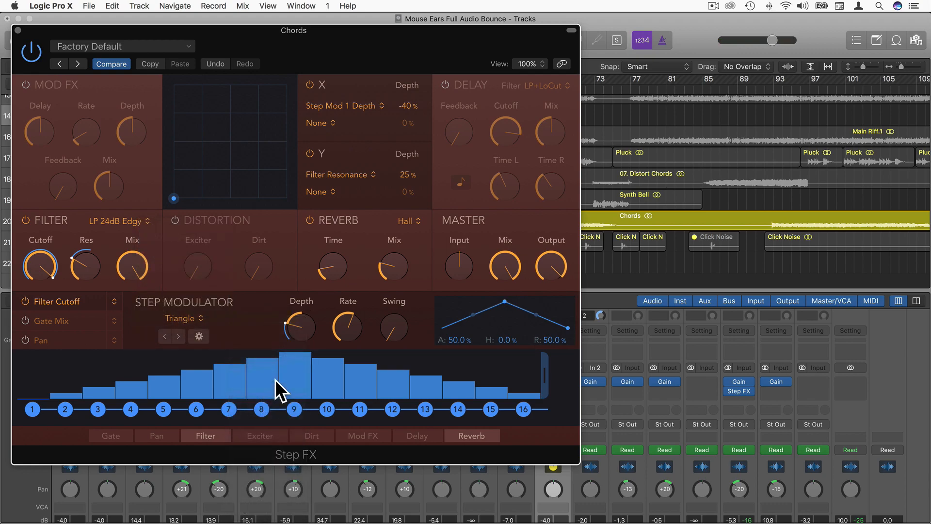
{"action": "left_click", "coordinate": [185, 317]}
{"action": "mouse_move", "coordinate": [203, 422]}
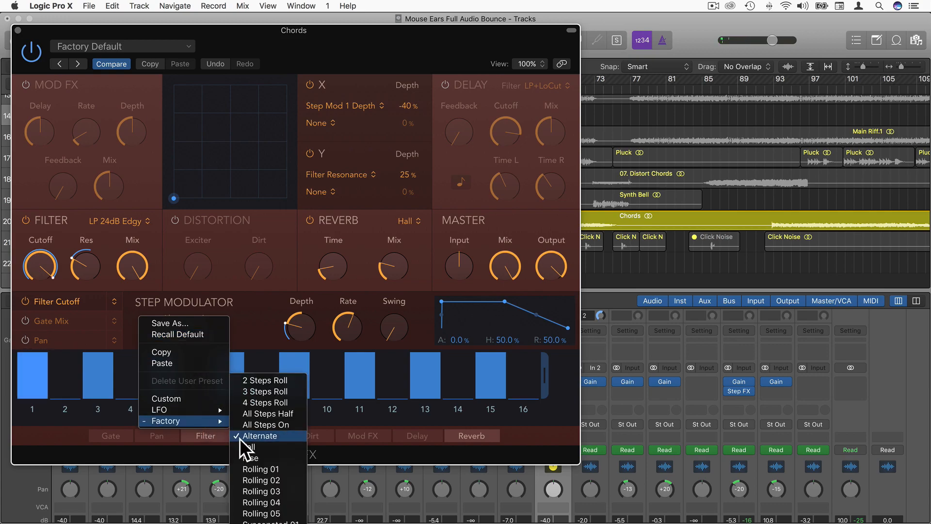
{"action": "left_click", "coordinate": [267, 469]}
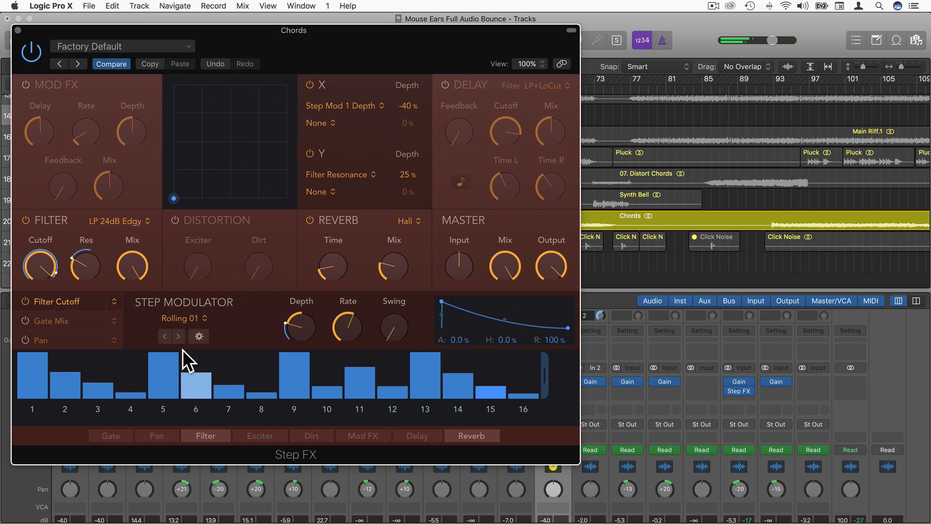
Raise the levels of steps 7, 8 and 10, turn off steps 7 and 10, and tie steps 8 and 9.
{"action": "left_click", "coordinate": [228, 360]}
{"action": "mouse_move", "coordinate": [233, 387]}
{"action": "left_mouse_down"}
{"action": "mouse_move", "coordinate": [321, 376]}
{"action": "mouse_move", "coordinate": [325, 367]}
{"action": "left_mouse_up"}
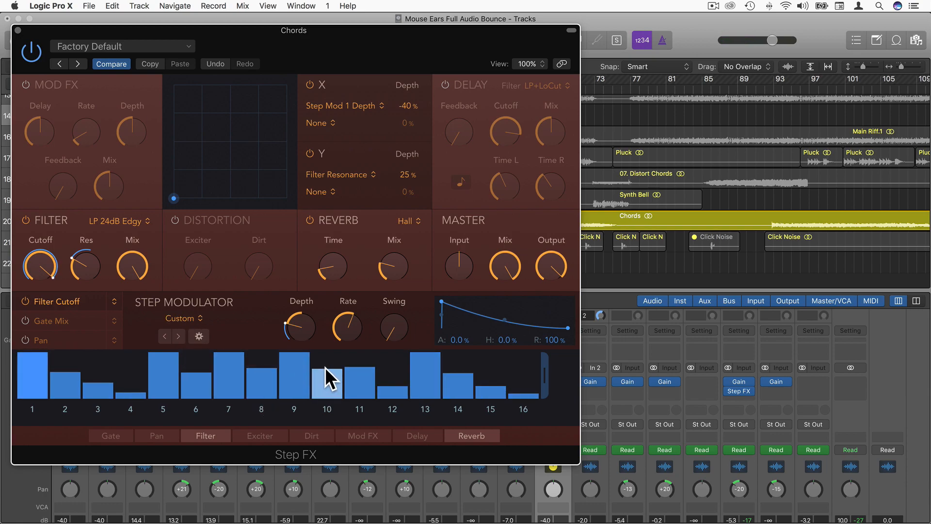
{"action": "left_click", "coordinate": [234, 409]}
{"action": "left_click", "coordinate": [273, 409]}
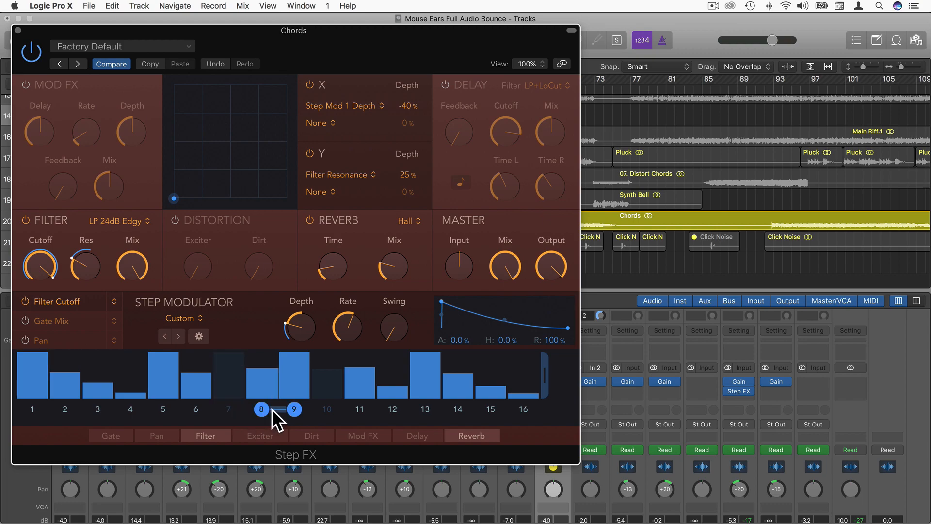
Lower the levels of steps 1 and 2, and shape the modulator envelope with attack 11.7%, hold 37.9% and release 50.4%.
{"action": "left_click", "coordinate": [60, 383]}
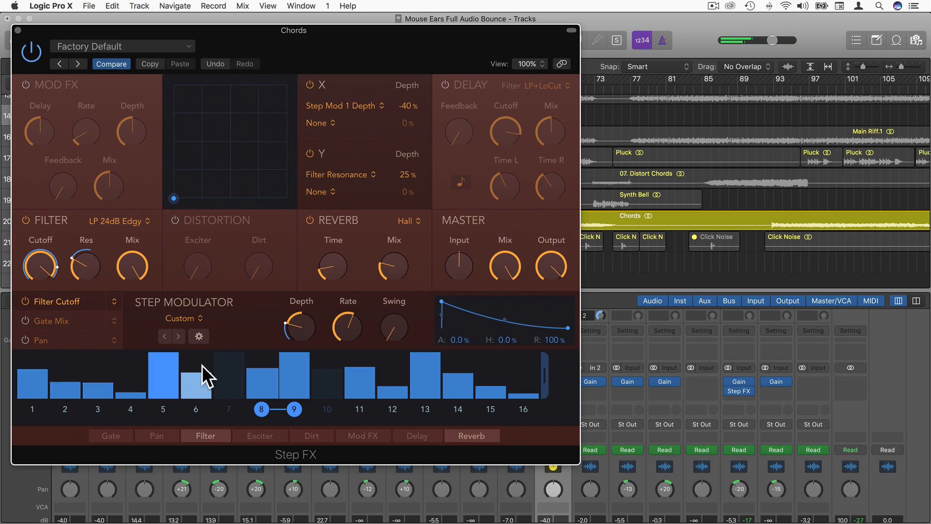
{"action": "left_click_drag", "start_coordinate": [445, 301], "coordinate": [557, 313]}
{"action": "left_click_drag", "start_coordinate": [458, 302], "coordinate": [501, 307]}
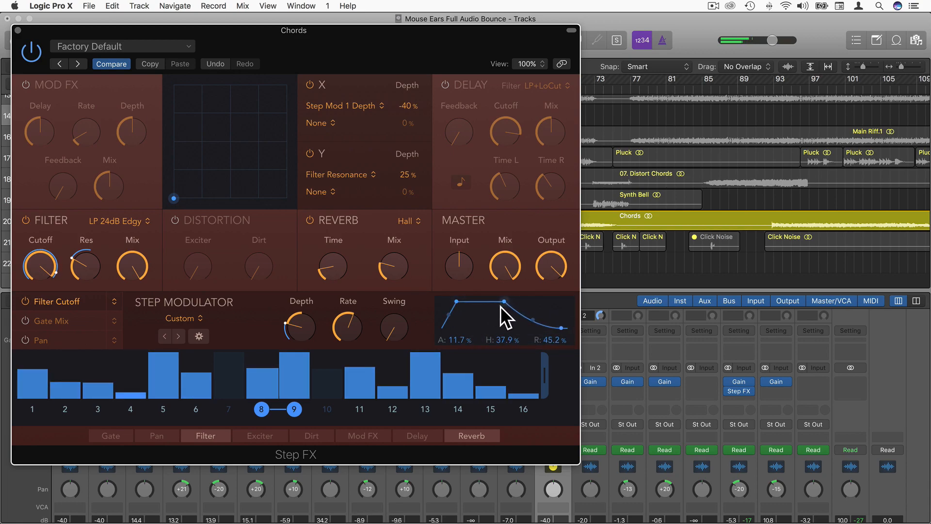
{"action": "left_click_drag", "start_coordinate": [553, 326], "coordinate": [568, 307]}
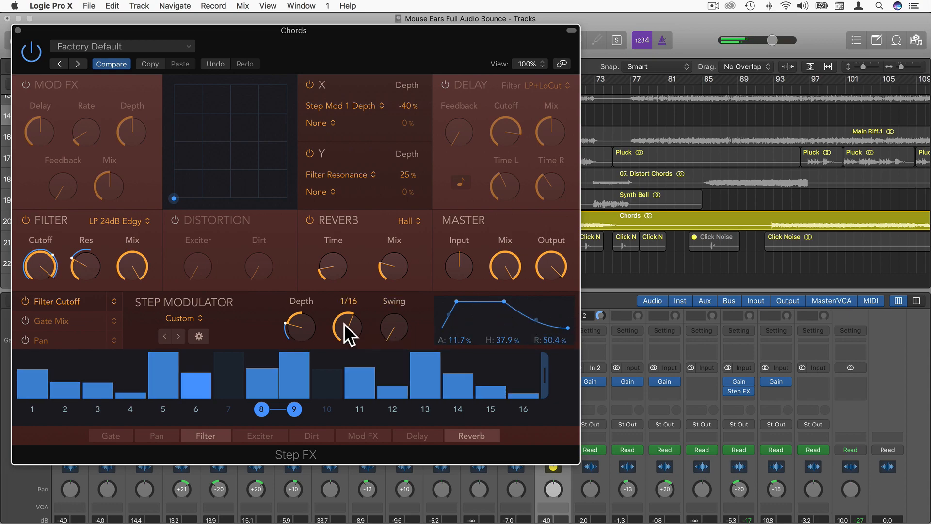
Turn on the second step modulator and the Distortion section, with Exciter raised to about 21.3% and Dirt to a moderate amount.
{"action": "left_click", "coordinate": [56, 321]}
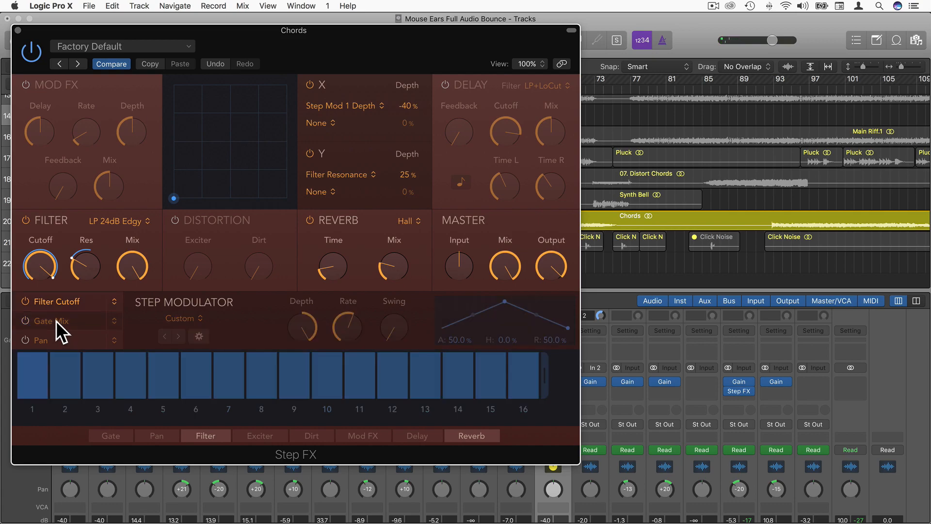
{"action": "left_click", "coordinate": [26, 321]}
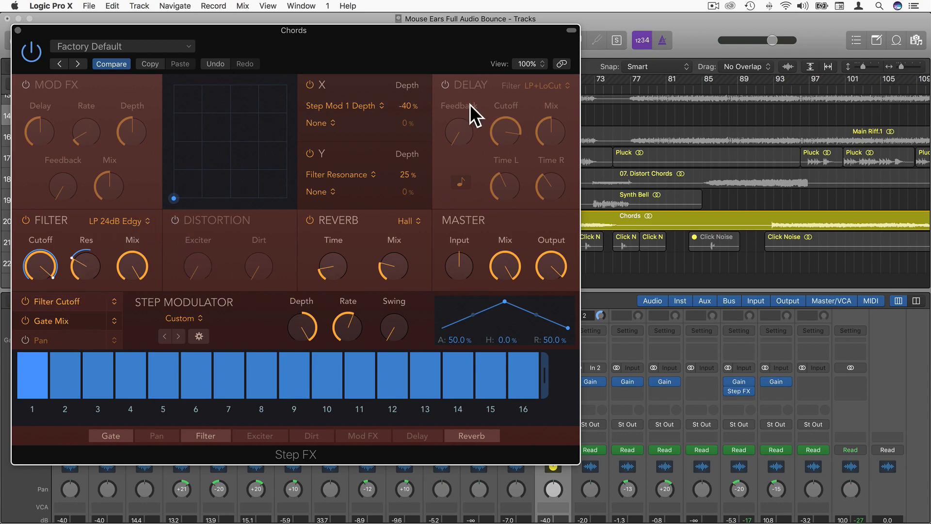
{"action": "left_click", "coordinate": [175, 219]}
{"action": "left_click_drag", "start_coordinate": [200, 262], "coordinate": [198, 229]}
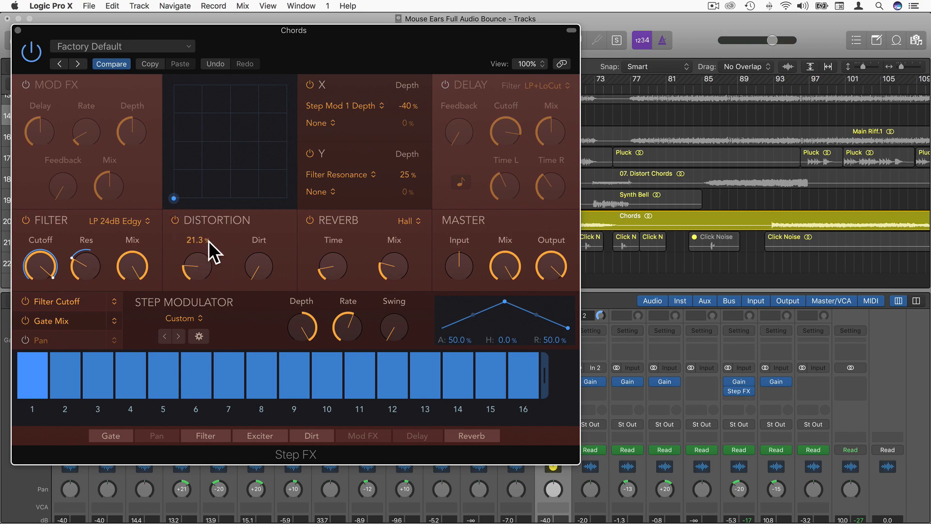
{"action": "left_click_drag", "start_coordinate": [261, 234], "coordinate": [263, 204]}
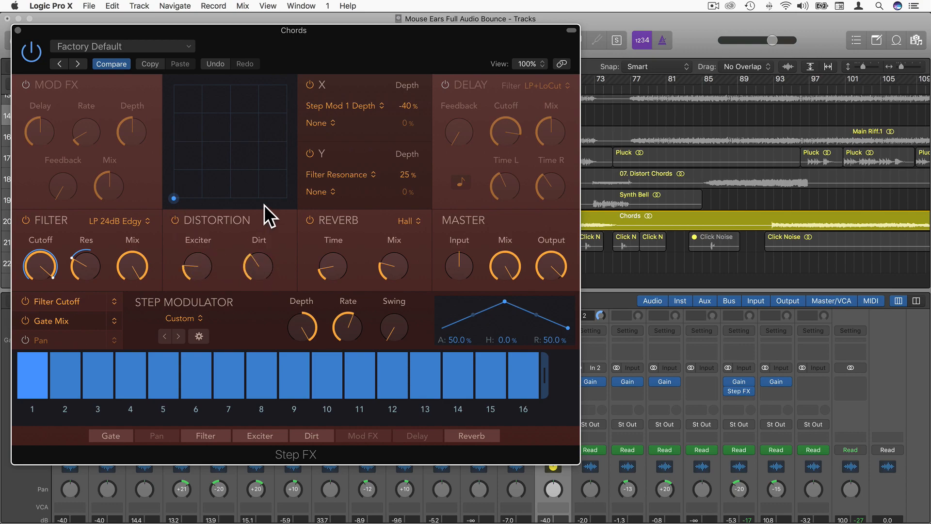
Assign the second step modulator to Distortion Dirt and load the Syncopated 01 factory pattern.
{"action": "left_click", "coordinate": [95, 318]}
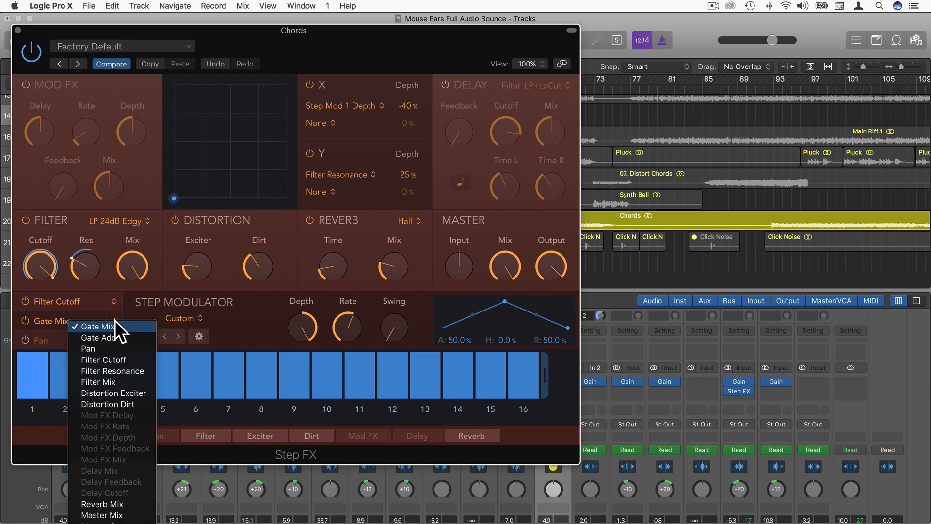
{"action": "left_click", "coordinate": [136, 403]}
{"action": "left_click", "coordinate": [190, 319]}
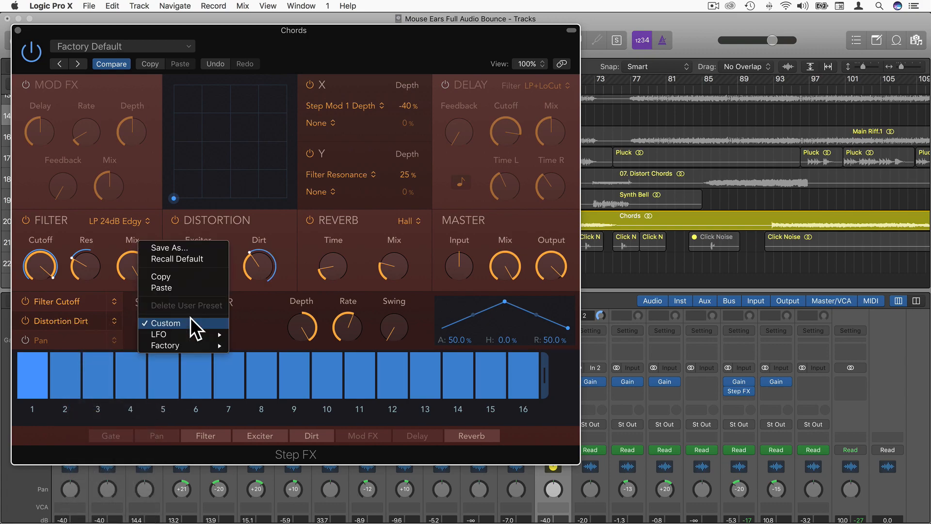
{"action": "mouse_move", "coordinate": [200, 344]}
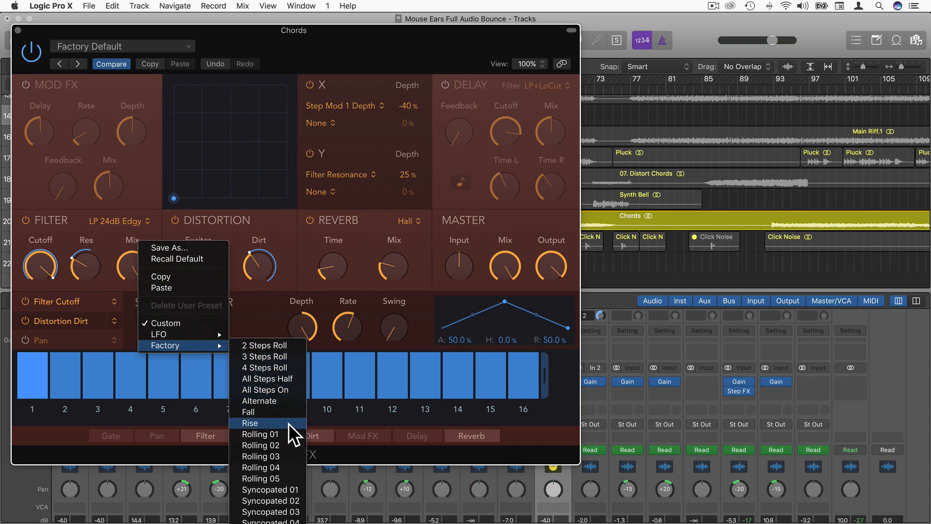
{"action": "left_click", "coordinate": [288, 490]}
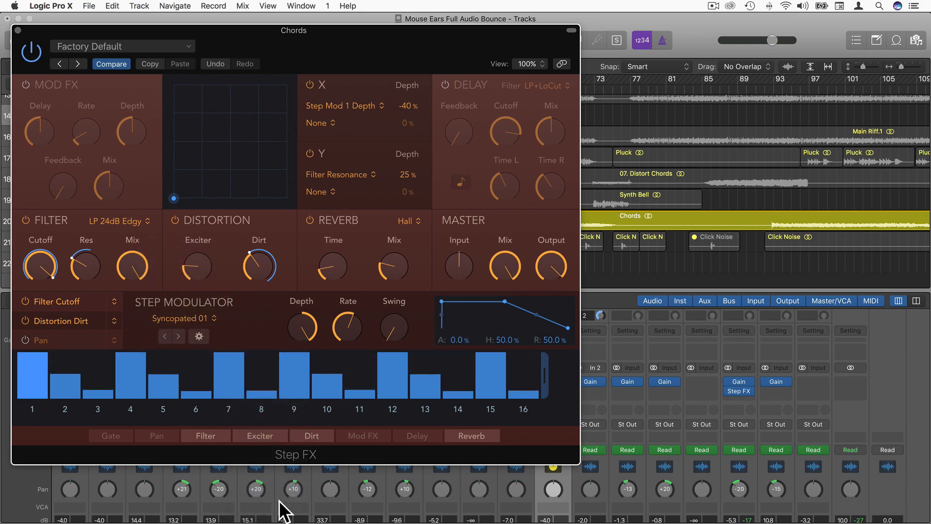
Compare the settings of the Filter Cutoff modulator with those of the Distortion Dirt modulator.
{"action": "mouse_move", "coordinate": [388, 331]}
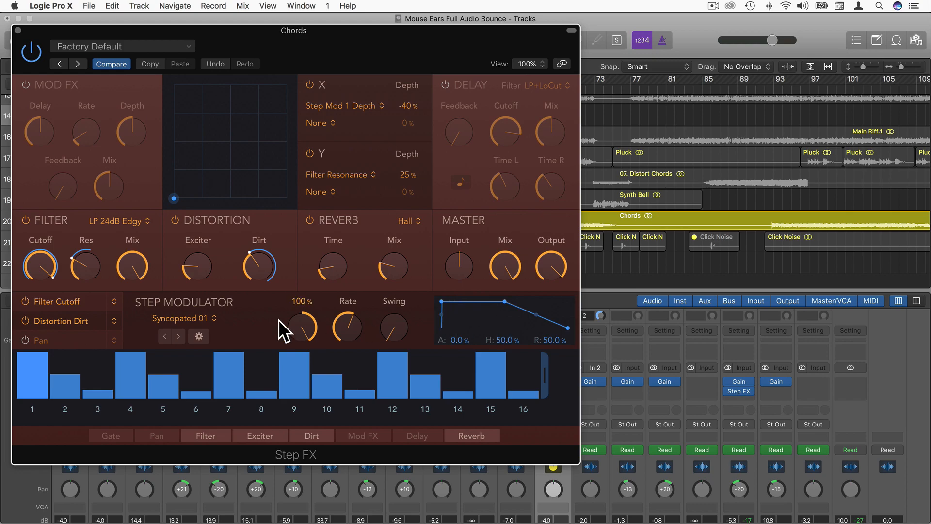
{"action": "left_click", "coordinate": [56, 302]}
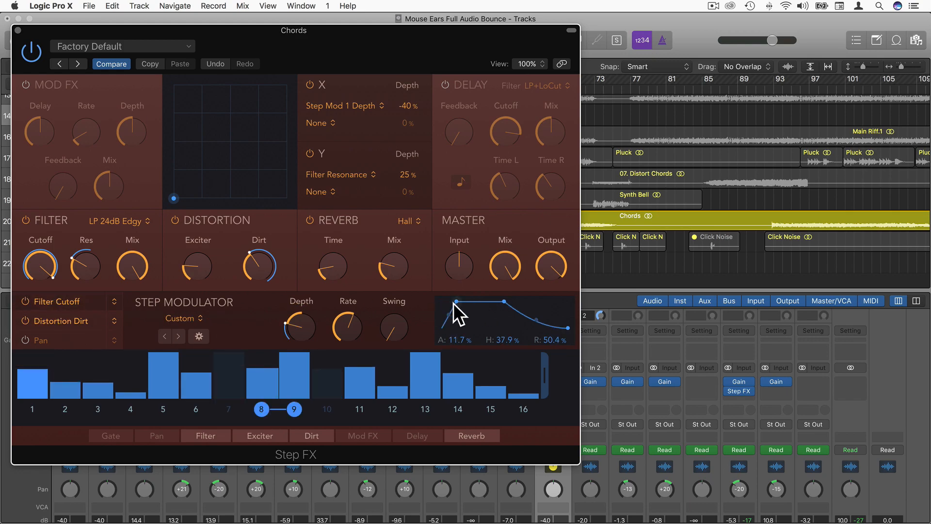
{"action": "left_click", "coordinate": [76, 321]}
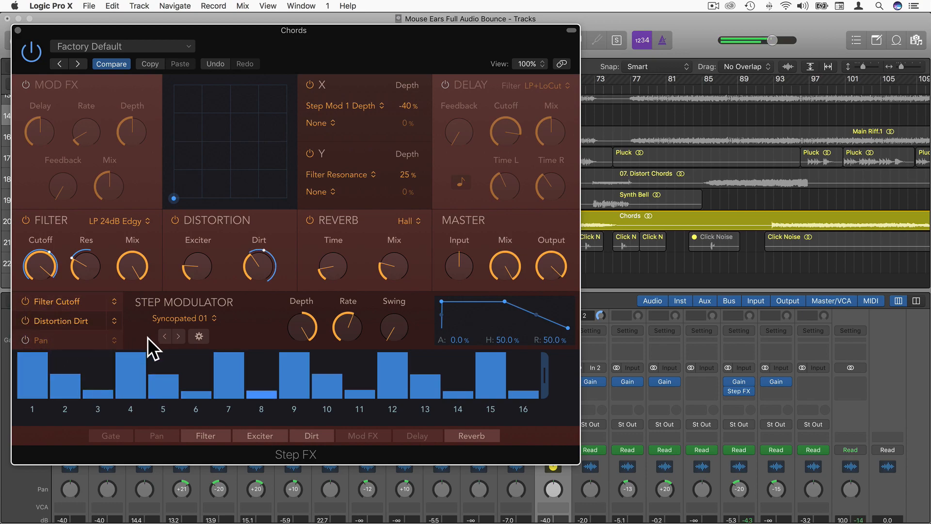
Lower the distortion Exciter to 13.2% and reduce the Dirt amount while listening to the modulated sound.
{"action": "mouse_move", "coordinate": [191, 252]}
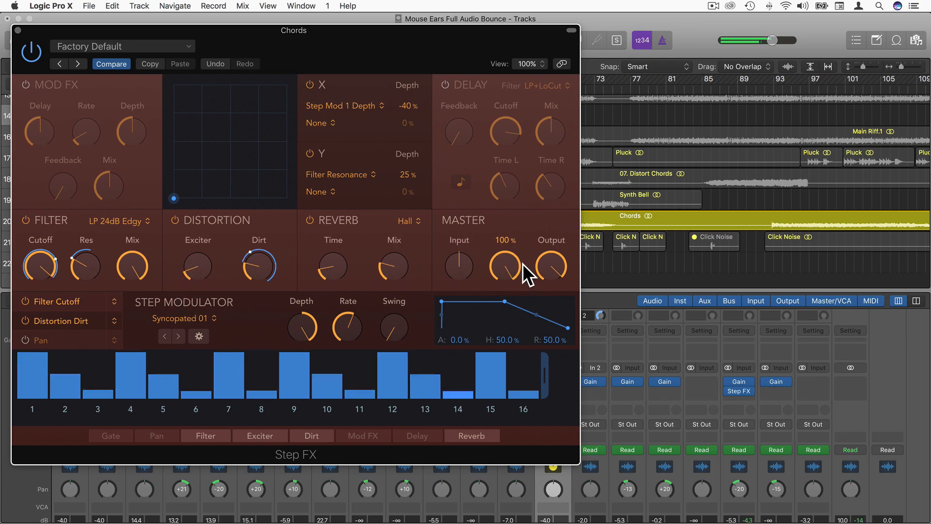
{"action": "mouse_move", "coordinate": [256, 268]}
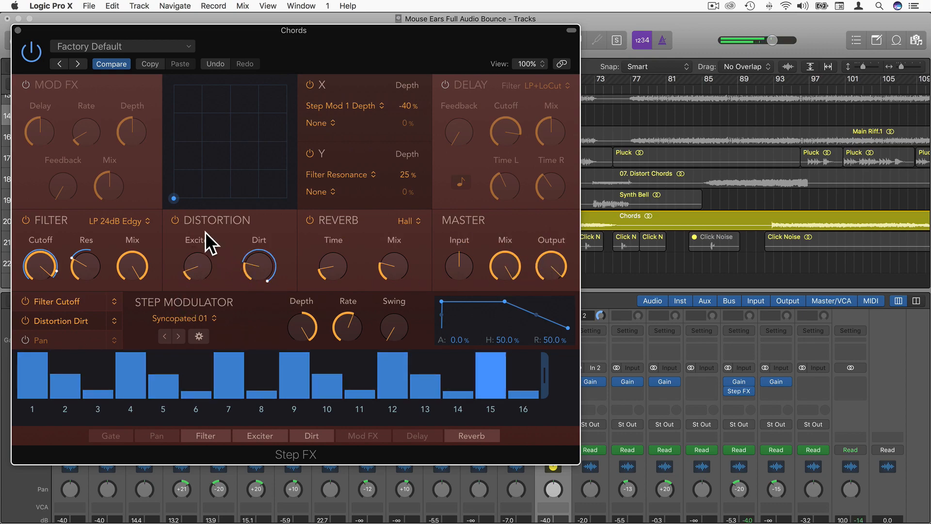
{"action": "mouse_move", "coordinate": [251, 259]}
{"action": "left_mouse_down"}
{"action": "mouse_move", "coordinate": [254, 219]}
{"action": "mouse_move", "coordinate": [258, 276]}
{"action": "left_mouse_up"}
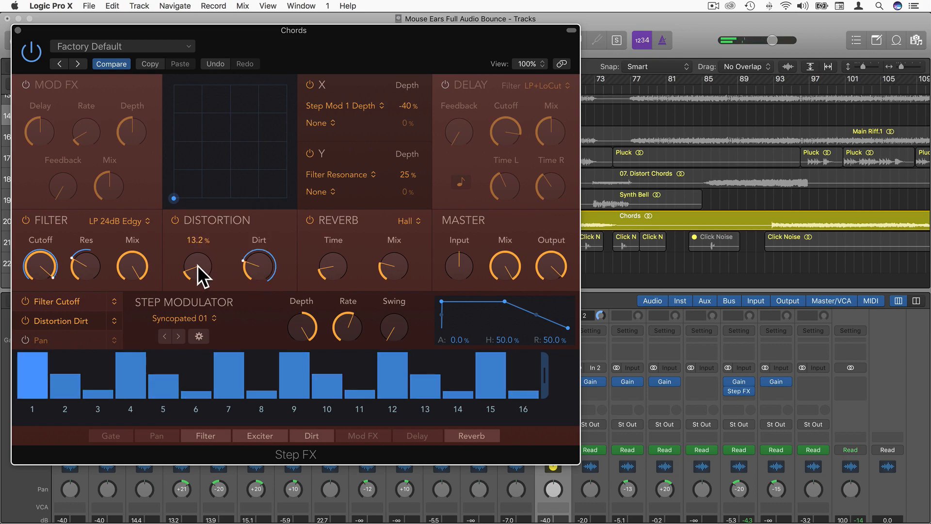
Reduce the Distortion Dirt modulator's depth to a small positive amount, lower the Dirt level, and slow the modulator's rate.
{"action": "left_click_drag", "start_coordinate": [304, 322], "coordinate": [305, 361]}
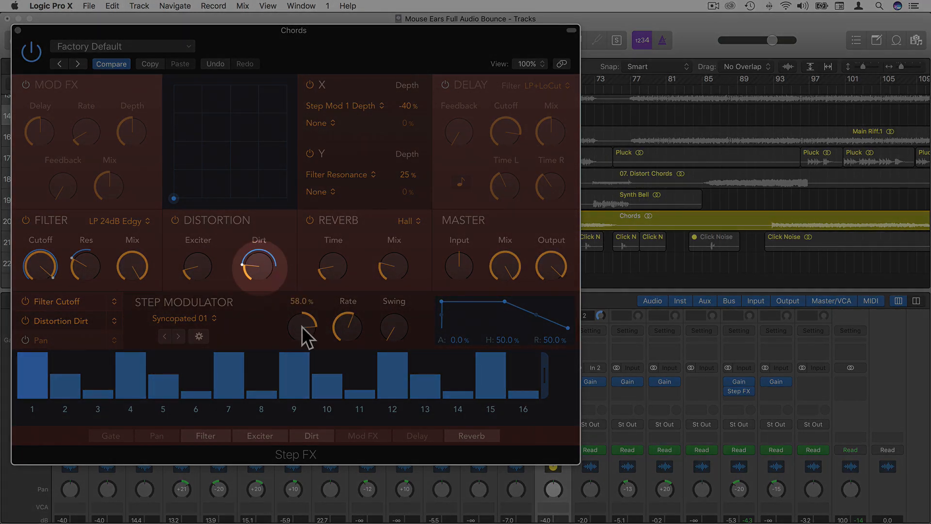
{"action": "left_click_drag", "start_coordinate": [302, 326], "coordinate": [310, 356]}
{"action": "left_click_drag", "start_coordinate": [254, 271], "coordinate": [259, 293]}
{"action": "left_click_drag", "start_coordinate": [301, 326], "coordinate": [298, 294]}
{"action": "left_click_drag", "start_coordinate": [343, 326], "coordinate": [347, 370]}
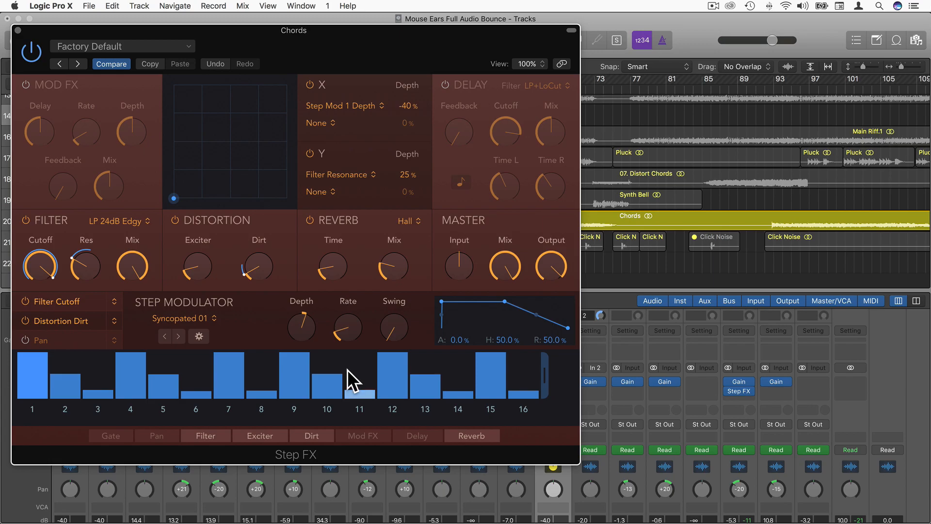
Watch how the Dirt and Cutoff knobs are being modulated, and inspect the Filter Cutoff modulator's pattern and rate.
{"action": "mouse_move", "coordinate": [249, 279]}
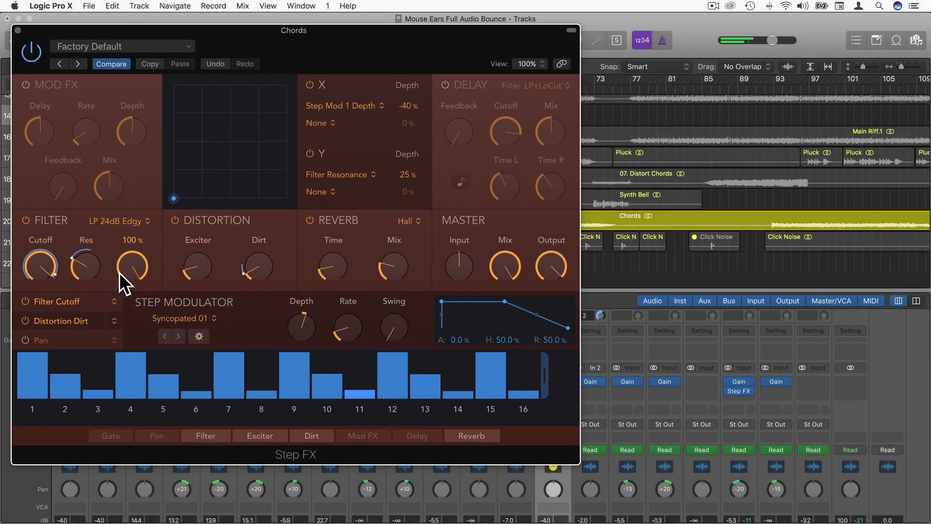
{"action": "mouse_move", "coordinate": [38, 263]}
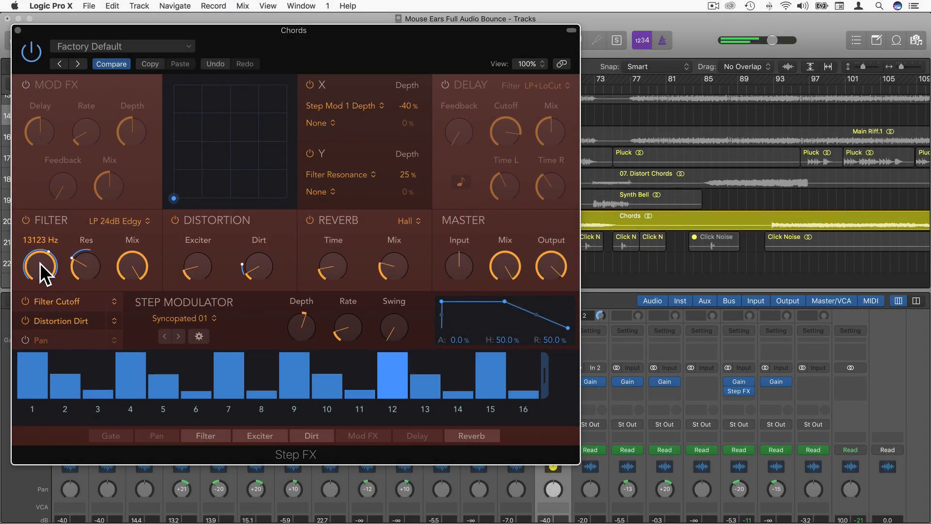
{"action": "left_click", "coordinate": [47, 301]}
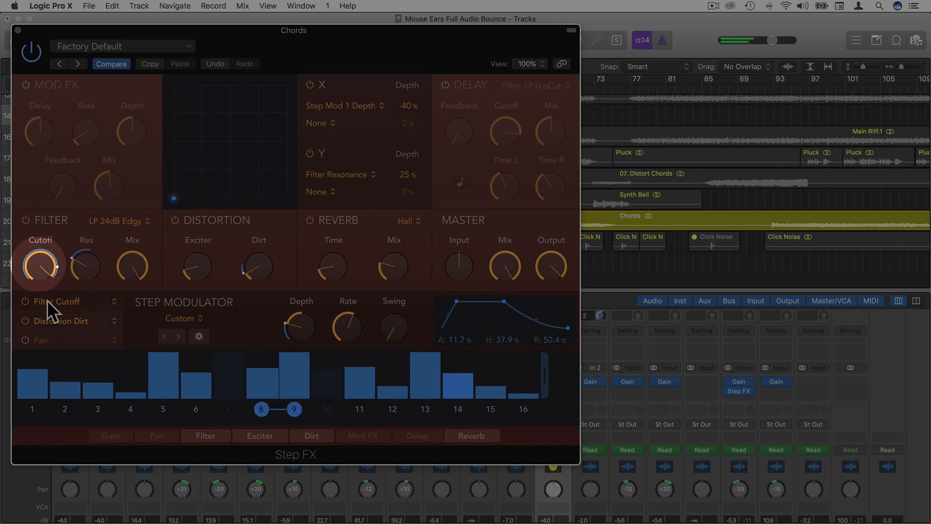
{"action": "mouse_move", "coordinate": [346, 325]}
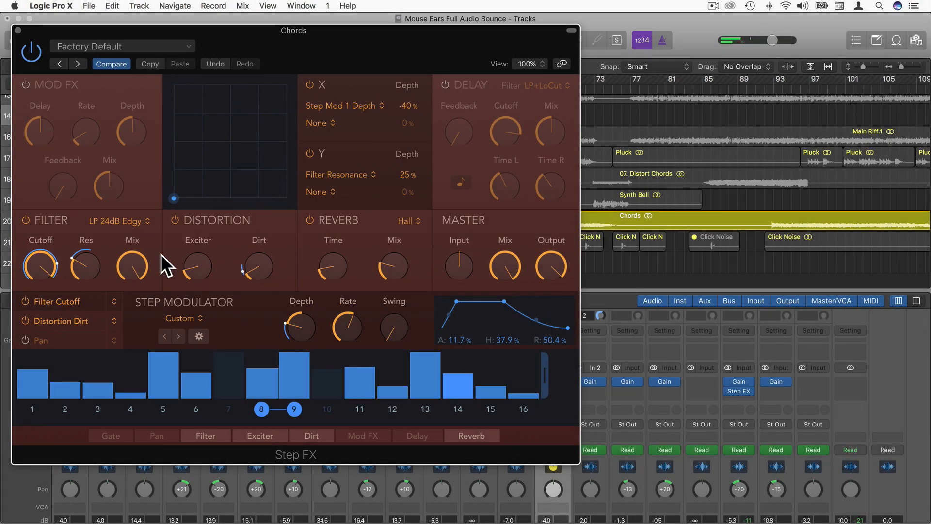
Turn on the third step modulator, assigned to Pan, and raise its rate and swing.
{"action": "left_click", "coordinate": [24, 340]}
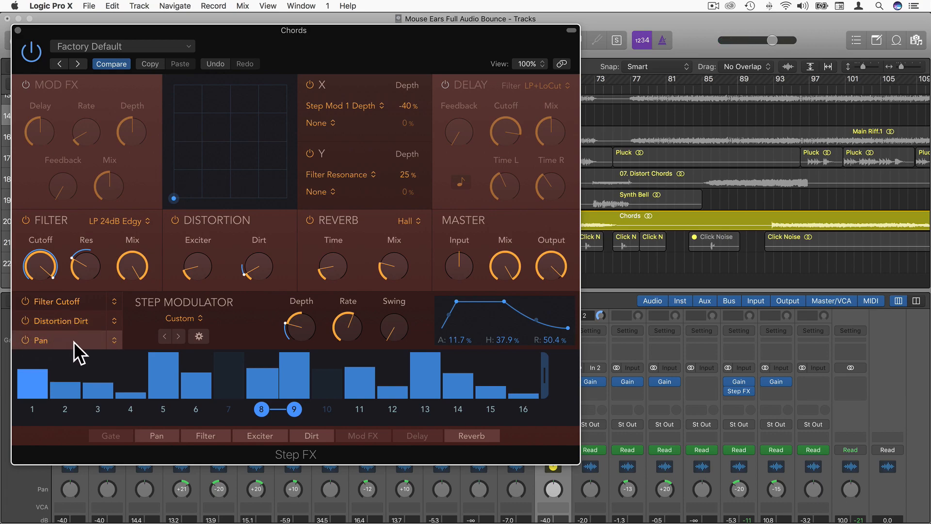
{"action": "left_click", "coordinate": [74, 341]}
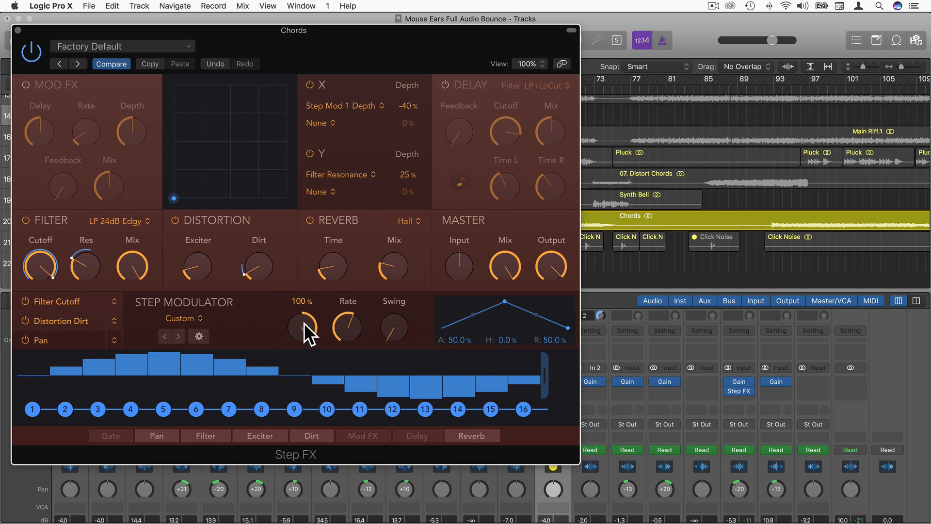
{"action": "mouse_move", "coordinate": [348, 321]}
{"action": "left_click_drag", "start_coordinate": [348, 294], "coordinate": [386, 257]}
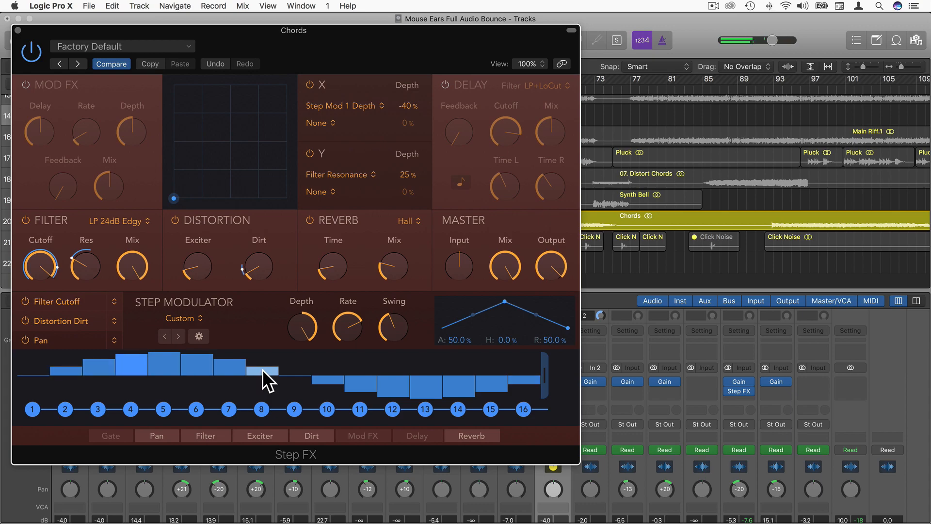
Reshape the Pan pattern by pulling steps 4, 5, 6 and 8 to full negative and raising steps 12 and 15 to maximum.
{"action": "left_click_drag", "start_coordinate": [263, 369], "coordinate": [265, 415]}
{"action": "left_click_drag", "start_coordinate": [390, 389], "coordinate": [408, 315]}
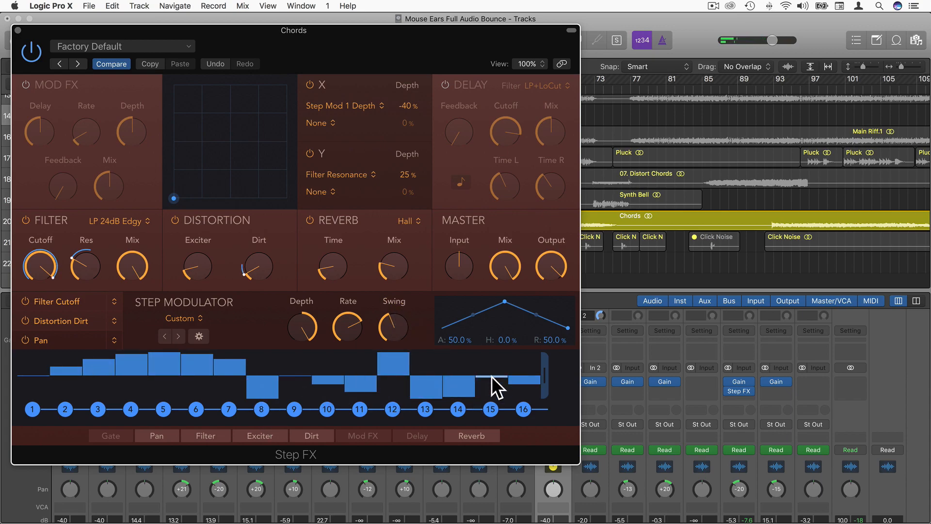
{"action": "left_click_drag", "start_coordinate": [492, 384], "coordinate": [492, 350]}
{"action": "left_click_drag", "start_coordinate": [132, 360], "coordinate": [136, 477]}
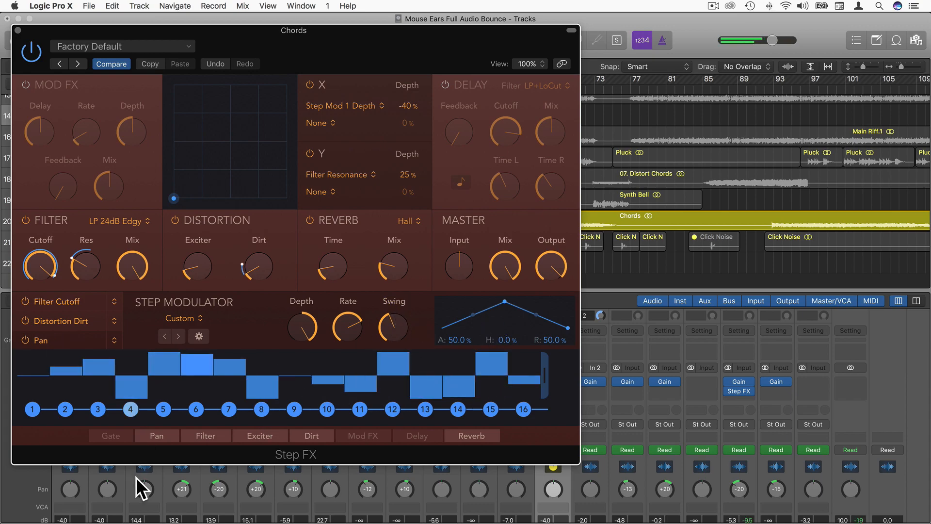
{"action": "mouse_move", "coordinate": [164, 364]}
{"action": "left_mouse_down"}
{"action": "mouse_move", "coordinate": [189, 391]}
{"action": "mouse_move", "coordinate": [199, 450]}
{"action": "left_mouse_up"}
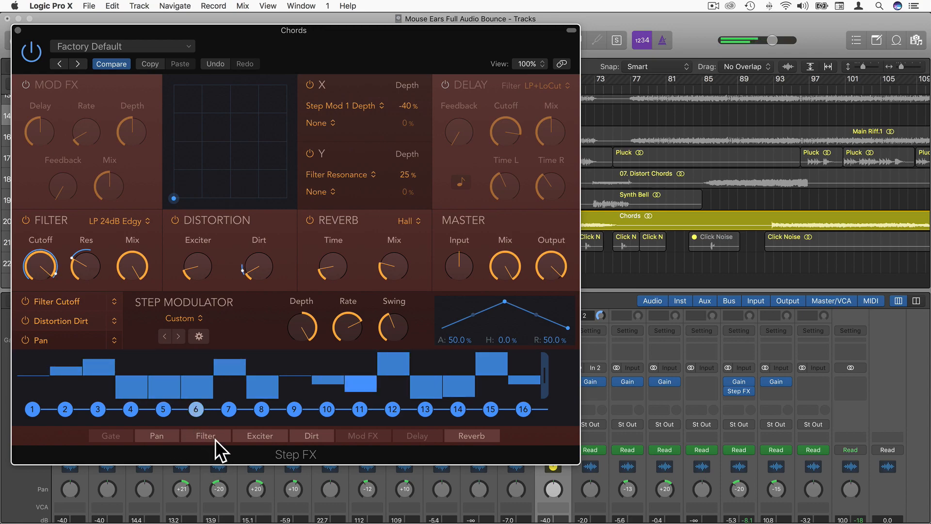
Turn off the Pan and Distortion Dirt modulators and display the Filter Cutoff modulator.
{"action": "left_click", "coordinate": [26, 340]}
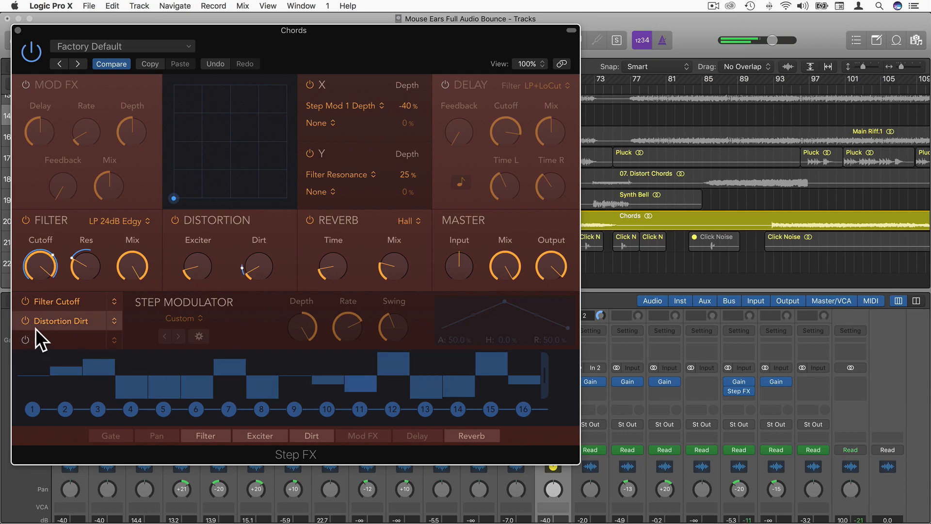
{"action": "left_click", "coordinate": [25, 320]}
{"action": "left_click", "coordinate": [58, 304]}
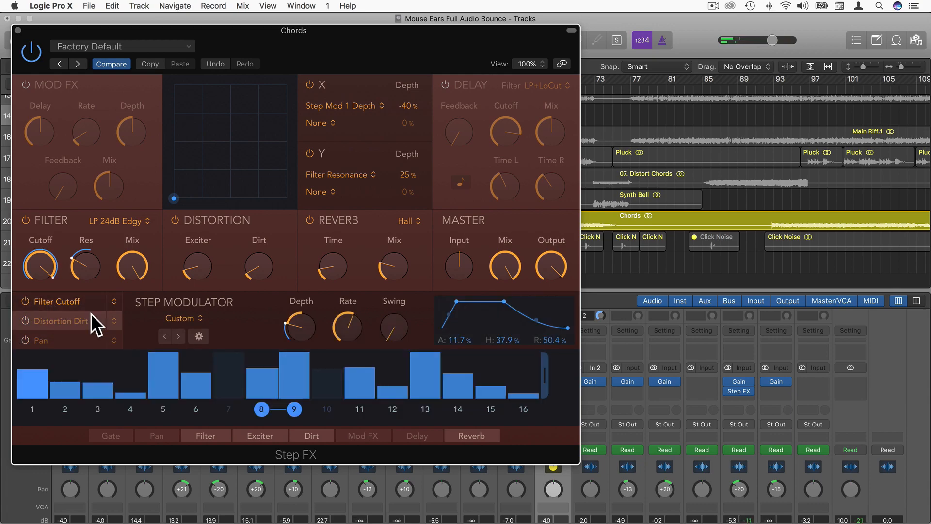
Load the Sine LFO pattern in the Filter Cutoff modulator and redraw the levels of steps 9 to 16 freehand.
{"action": "left_click", "coordinate": [200, 319]}
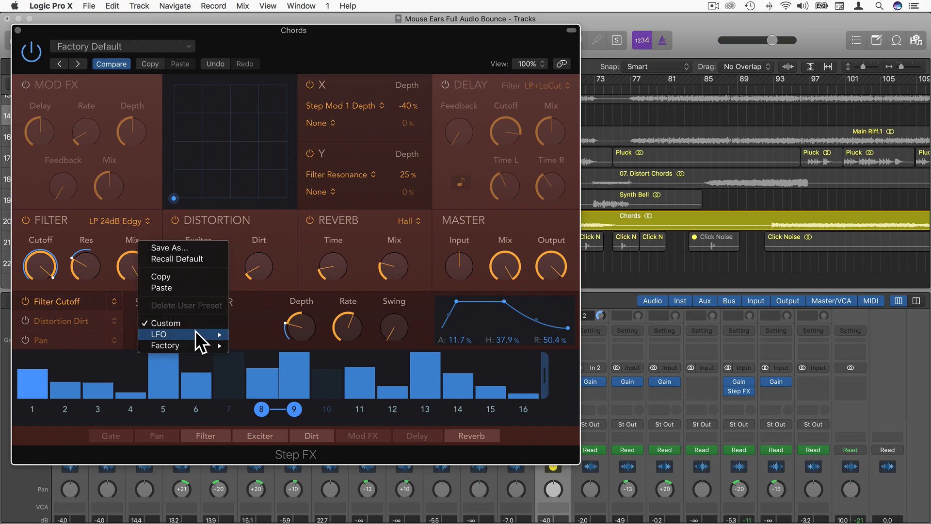
{"action": "mouse_move", "coordinate": [195, 333]}
{"action": "left_click", "coordinate": [255, 335]}
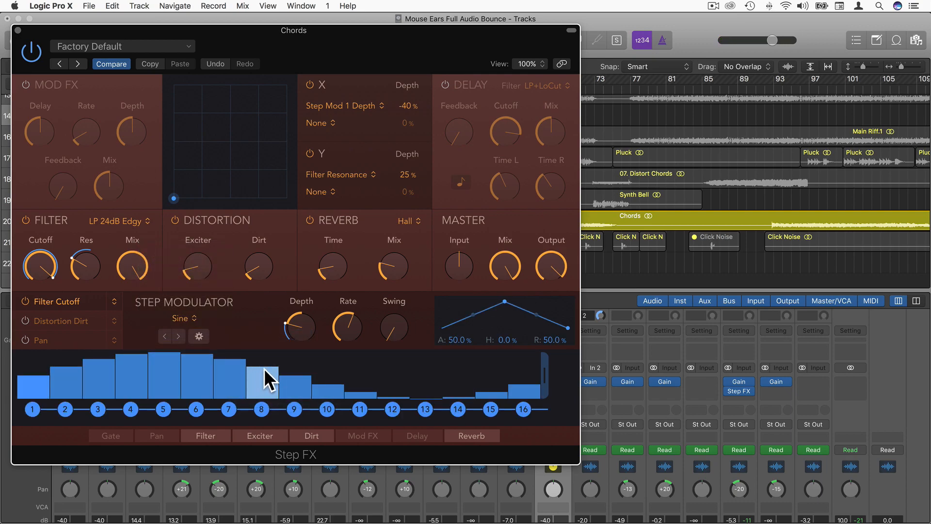
{"action": "left_click_drag", "start_coordinate": [381, 359], "coordinate": [513, 388]}
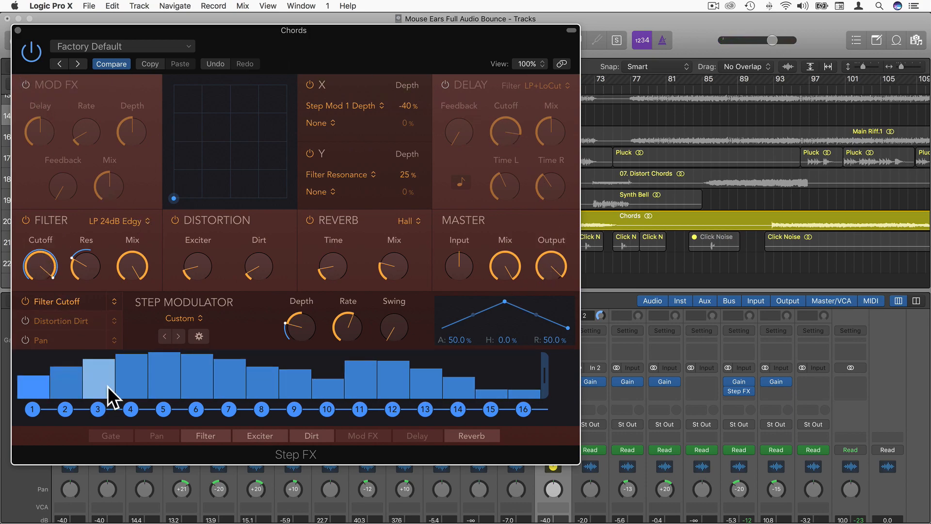
Turn on Mod FX, vary its Delay, Rate, Depth and Feedback, and bring its Mix down to zero.
{"action": "left_click", "coordinate": [27, 83]}
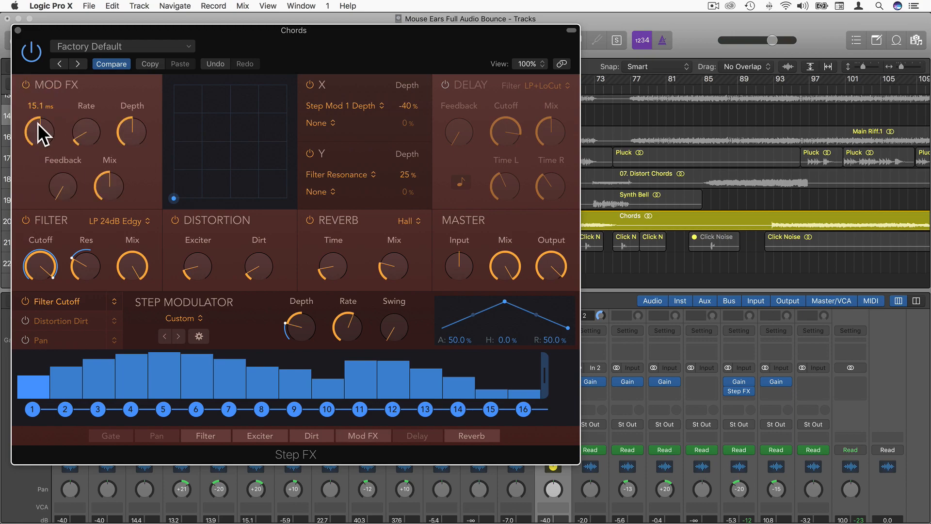
{"action": "left_click_drag", "start_coordinate": [43, 131], "coordinate": [42, 55]}
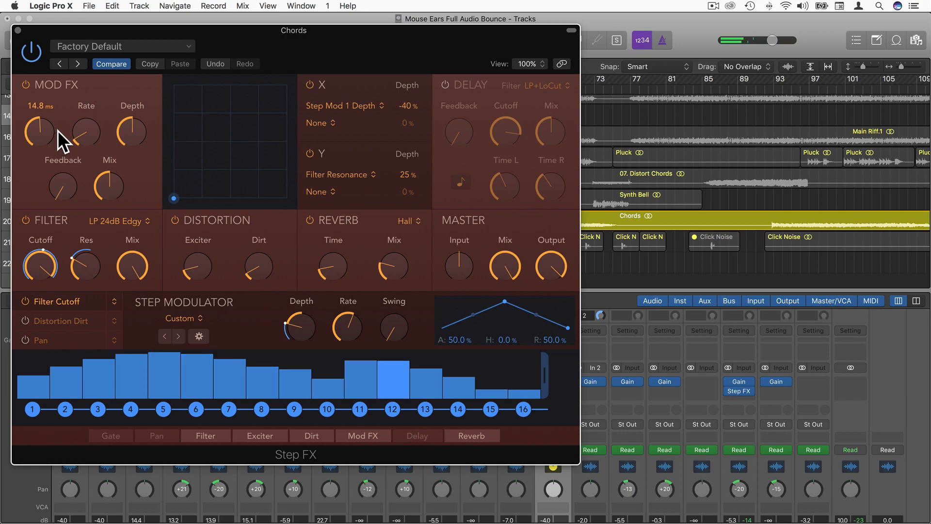
{"action": "left_click_drag", "start_coordinate": [93, 135], "coordinate": [74, 14]}
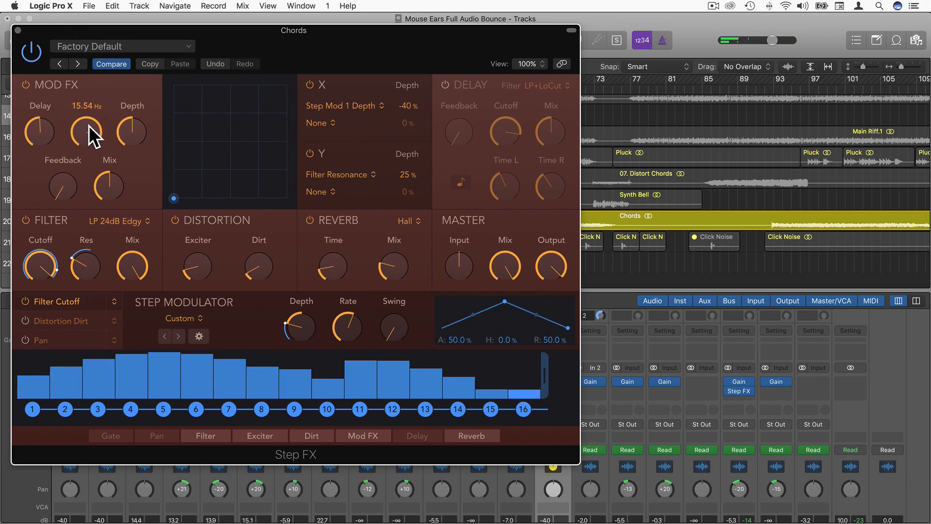
{"action": "mouse_move", "coordinate": [139, 134]}
{"action": "left_mouse_down"}
{"action": "mouse_move", "coordinate": [128, 64]}
{"action": "mouse_move", "coordinate": [138, 121]}
{"action": "left_mouse_up"}
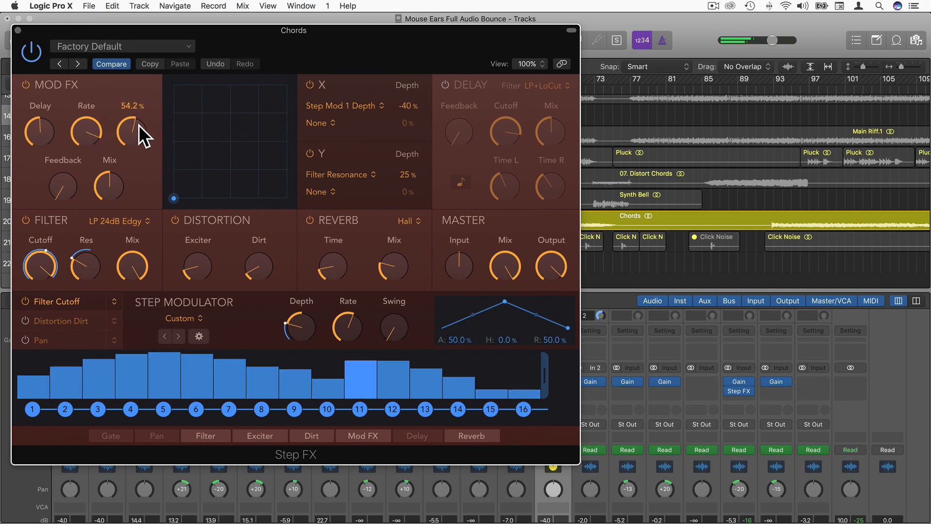
{"action": "left_click_drag", "start_coordinate": [65, 188], "coordinate": [57, 106]}
{"action": "left_click_drag", "start_coordinate": [104, 188], "coordinate": [120, 310]}
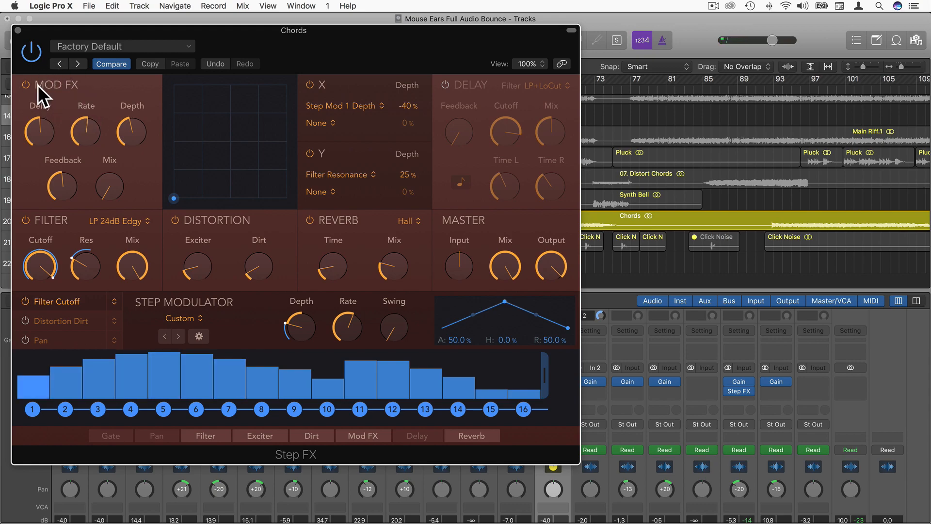
Raise the Mod FX Mix to maximum and lower its Delay, Rate and Feedback.
{"action": "left_click_drag", "start_coordinate": [113, 184], "coordinate": [109, 59]}
{"action": "left_click_drag", "start_coordinate": [35, 142], "coordinate": [42, 94]}
{"action": "left_click_drag", "start_coordinate": [90, 138], "coordinate": [43, 174]}
{"action": "left_click_drag", "start_coordinate": [88, 135], "coordinate": [63, 235]}
{"action": "left_click_drag", "start_coordinate": [123, 126], "coordinate": [121, 129]}
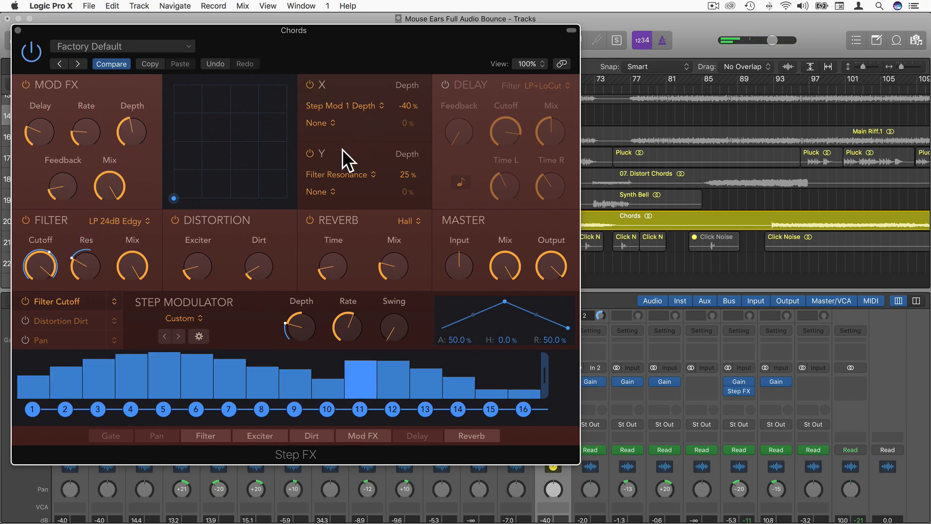
Assign Reverb Mix as the first X target and move the XY pad puck to about the pad's center.
{"action": "left_click", "coordinate": [331, 104]}
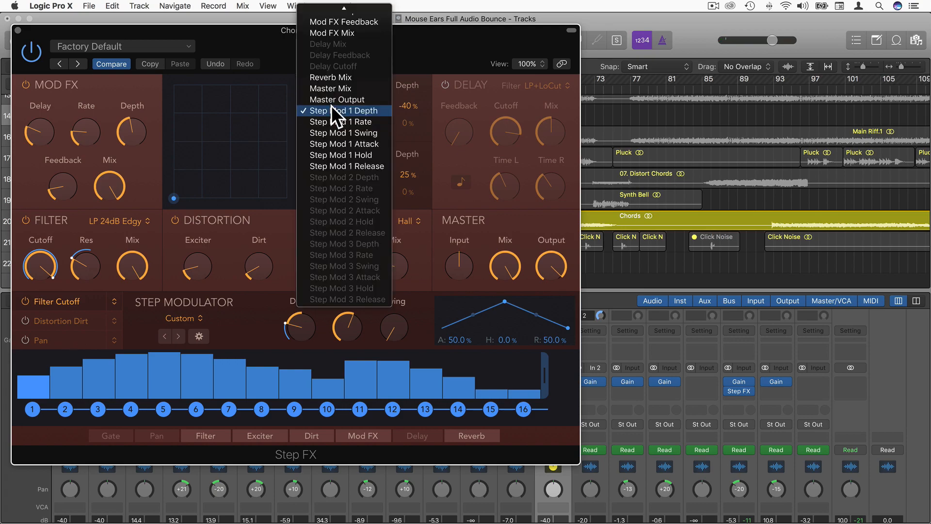
{"action": "left_click", "coordinate": [201, 188]}
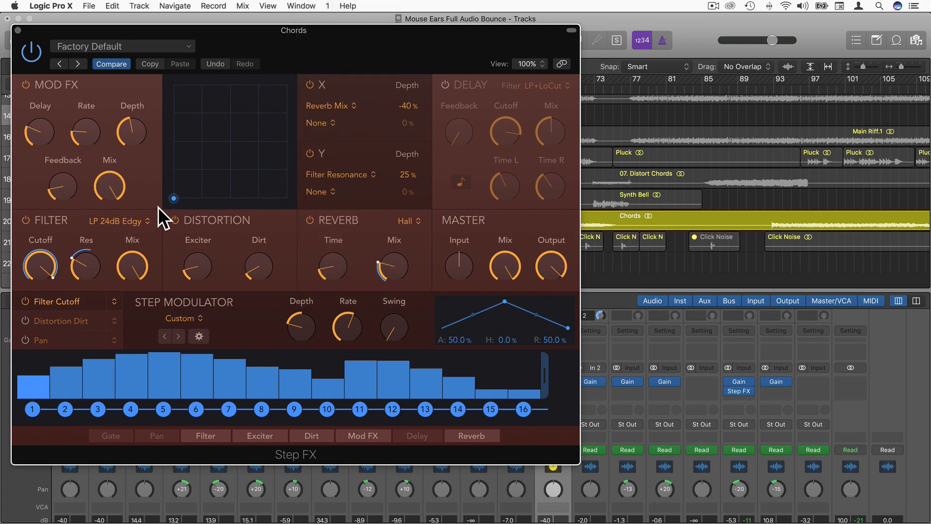
{"action": "left_click_drag", "start_coordinate": [176, 197], "coordinate": [221, 148]}
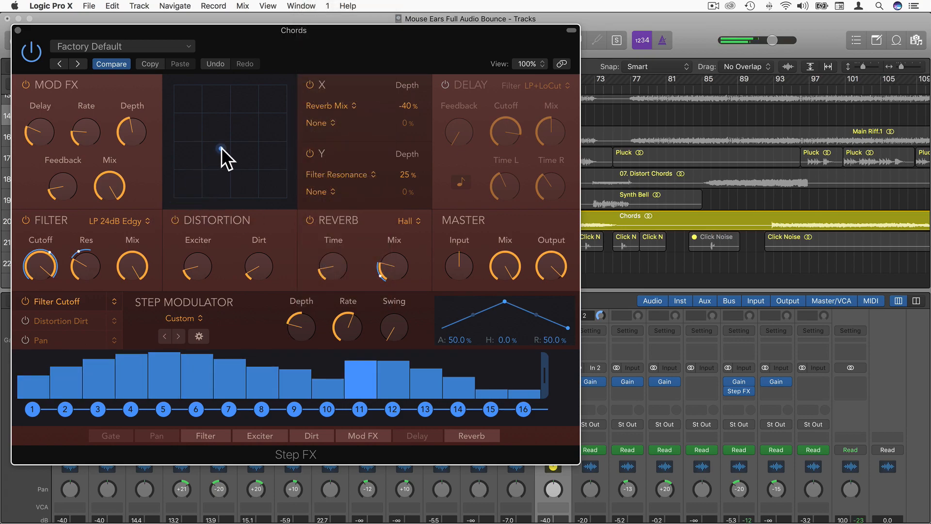
{"action": "left_click_drag", "start_coordinate": [223, 150], "coordinate": [210, 98]}
{"action": "left_click_drag", "start_coordinate": [238, 147], "coordinate": [235, 135]}
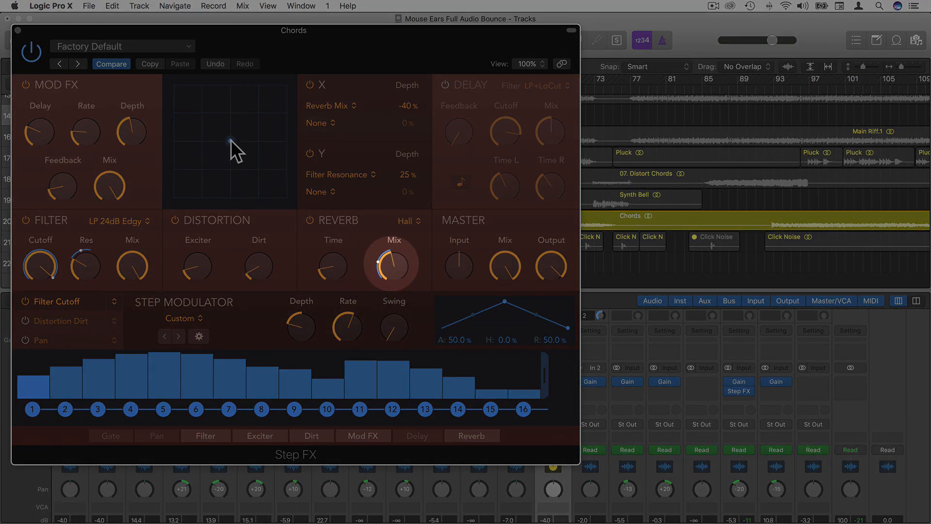
Sweep the XY pad puck around the pad, leave it near the center, and check the second X target's options.
{"action": "left_click_drag", "start_coordinate": [221, 76], "coordinate": [277, 137]}
{"action": "left_click_drag", "start_coordinate": [209, 146], "coordinate": [209, 151]}
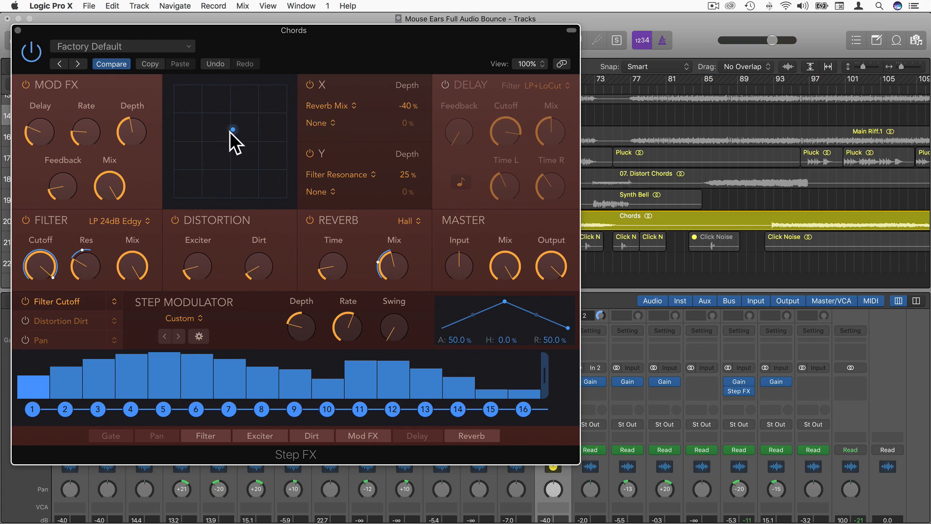
{"action": "left_click_drag", "start_coordinate": [232, 129], "coordinate": [248, 93]}
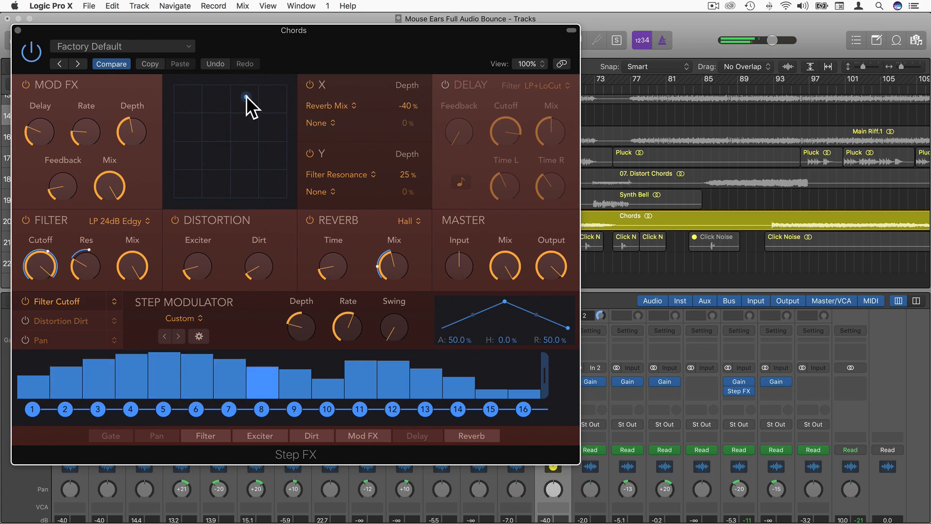
{"action": "left_click_drag", "start_coordinate": [229, 174], "coordinate": [284, 126]}
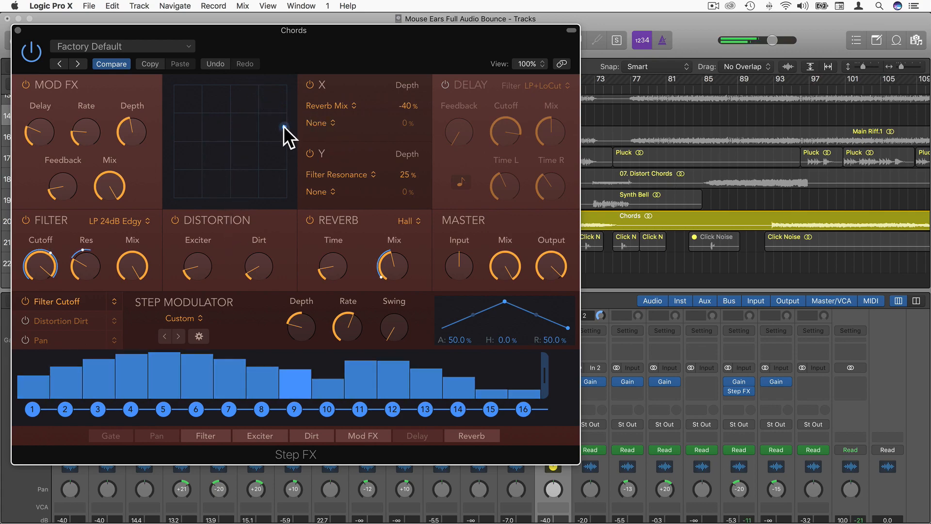
{"action": "left_click_drag", "start_coordinate": [237, 98], "coordinate": [208, 177]}
{"action": "left_click", "coordinate": [320, 123]}
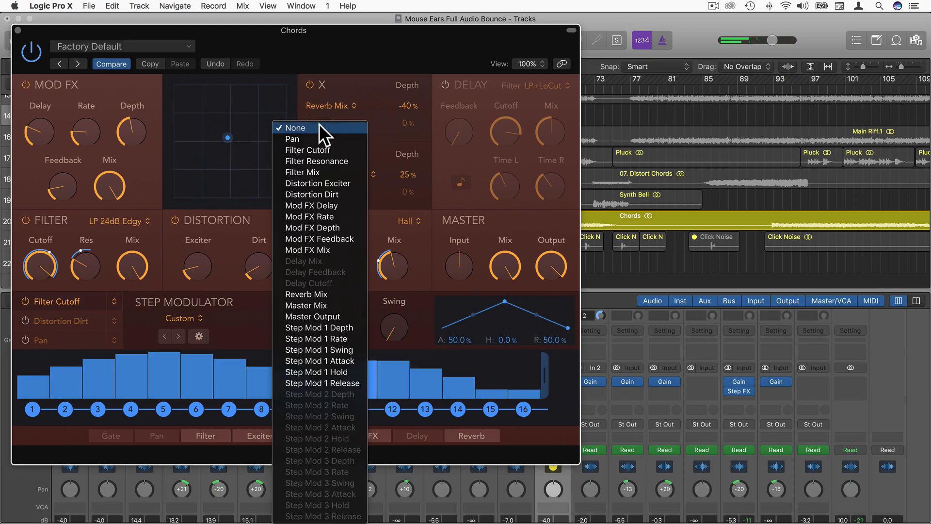
{"action": "left_click", "coordinate": [376, 128]}
Turn on Delay, set its filter to LP and lower its Cutoff to about 420 Hz.
{"action": "left_click", "coordinate": [445, 85]}
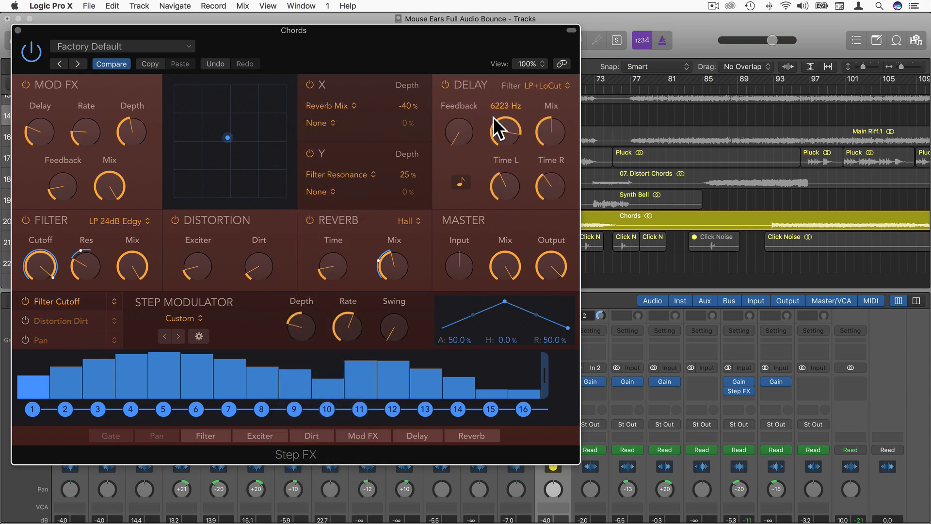
{"action": "left_click", "coordinate": [533, 86]}
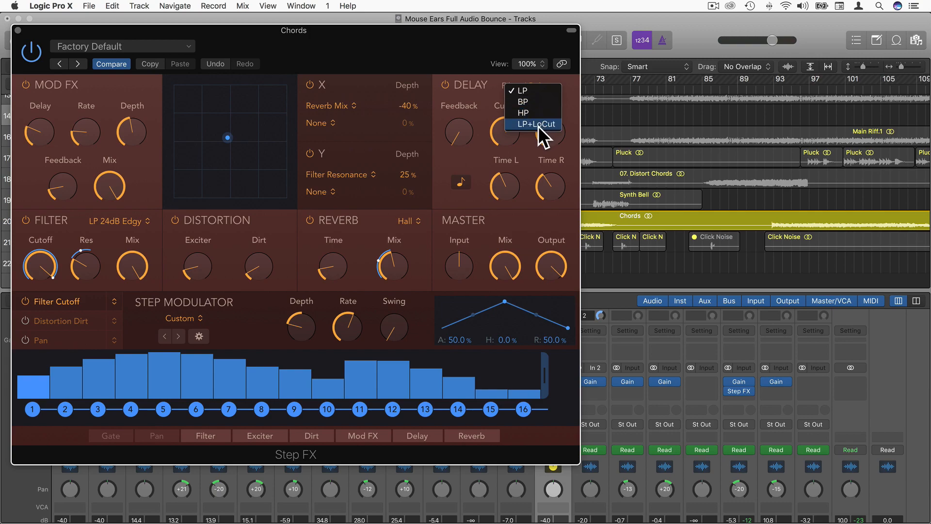
{"action": "left_click", "coordinate": [489, 100]}
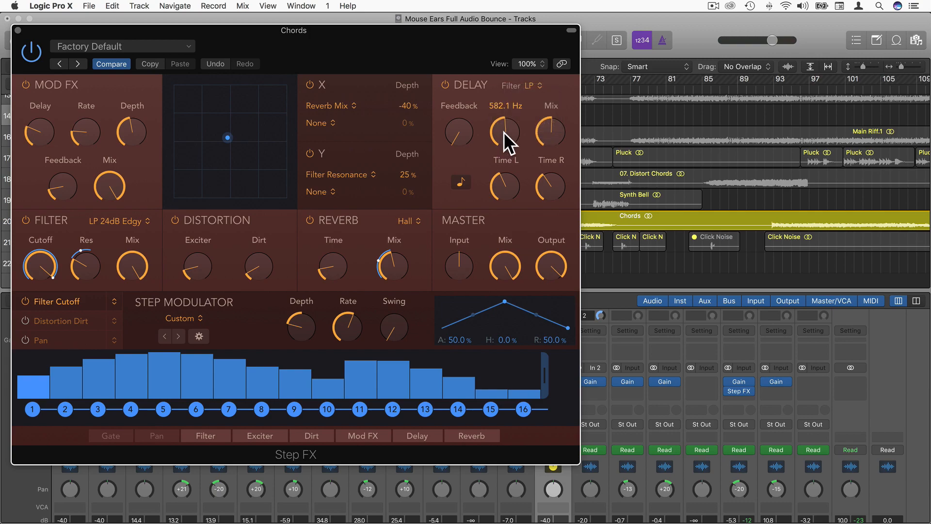
{"action": "left_click_drag", "start_coordinate": [505, 77], "coordinate": [504, 70]}
Raise the Delay Mix and Feedback, and set Time L to 1/2 and Time R to 1/16d.
{"action": "left_click_drag", "start_coordinate": [542, 127], "coordinate": [546, 43]}
{"action": "left_click_drag", "start_coordinate": [509, 158], "coordinate": [515, 224]}
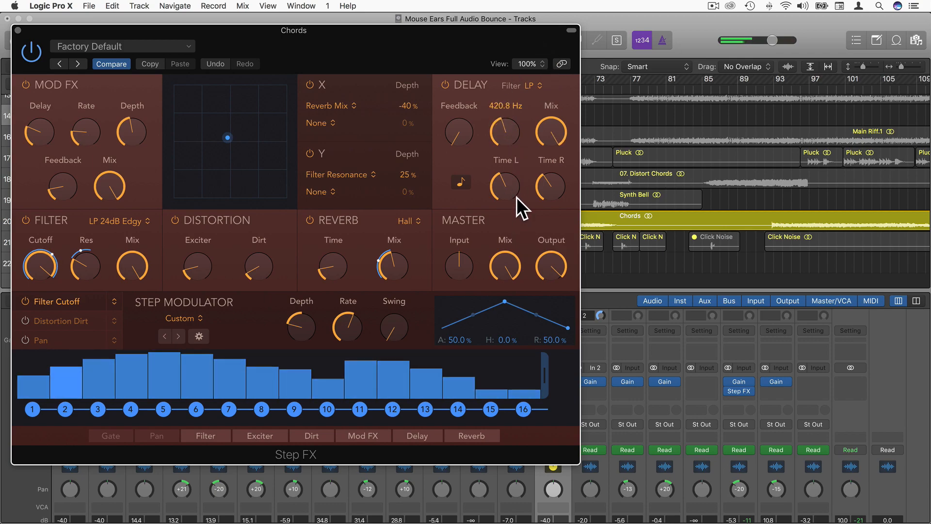
{"action": "left_click_drag", "start_coordinate": [475, 134], "coordinate": [455, 88]}
{"action": "mouse_move", "coordinate": [503, 186]}
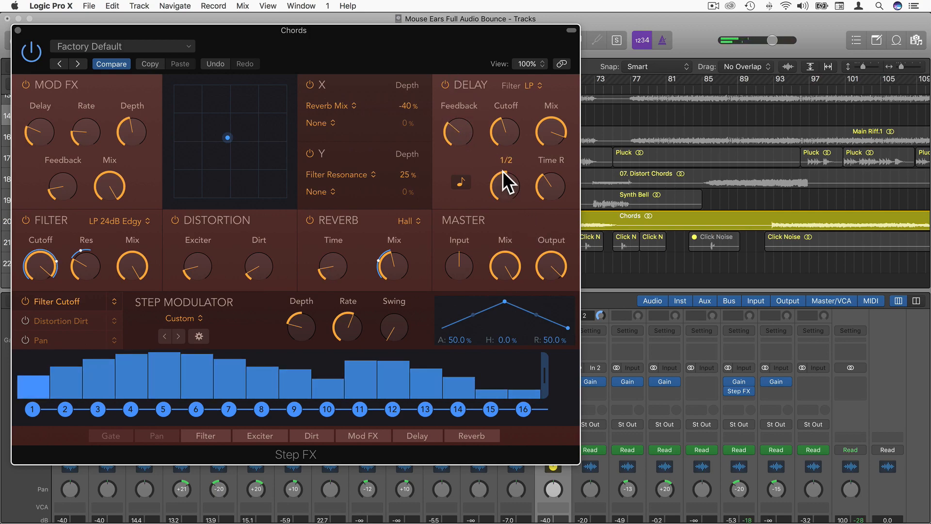
{"action": "mouse_move", "coordinate": [542, 186]}
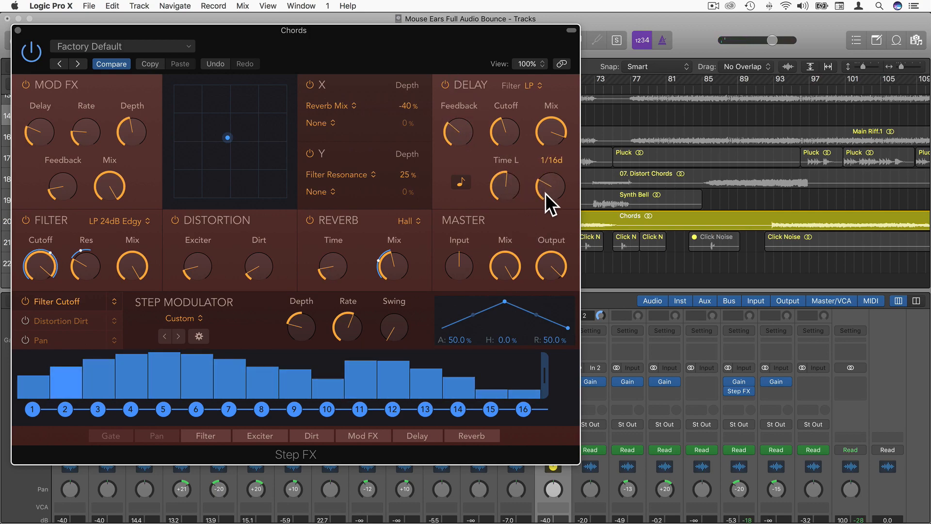
Disable the Delay's tempo sync, lengthen Time L and Time R, and set its Mix to about 49%.
{"action": "left_click", "coordinate": [464, 183]}
{"action": "mouse_move", "coordinate": [559, 180]}
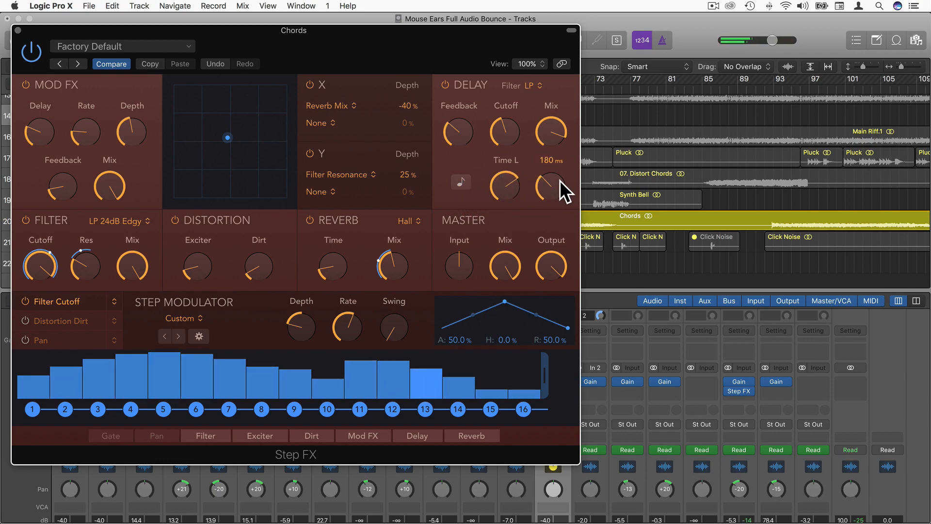
{"action": "mouse_move", "coordinate": [523, 186]}
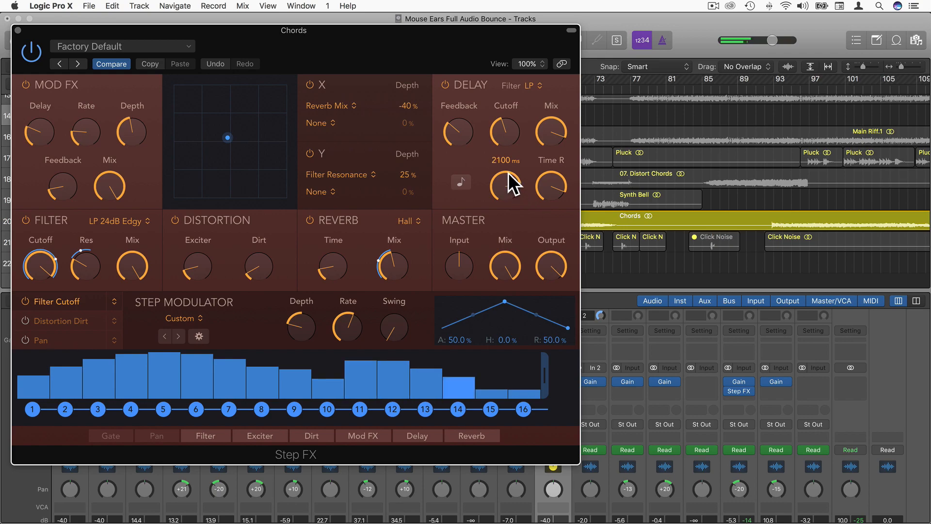
{"action": "mouse_move", "coordinate": [545, 133]}
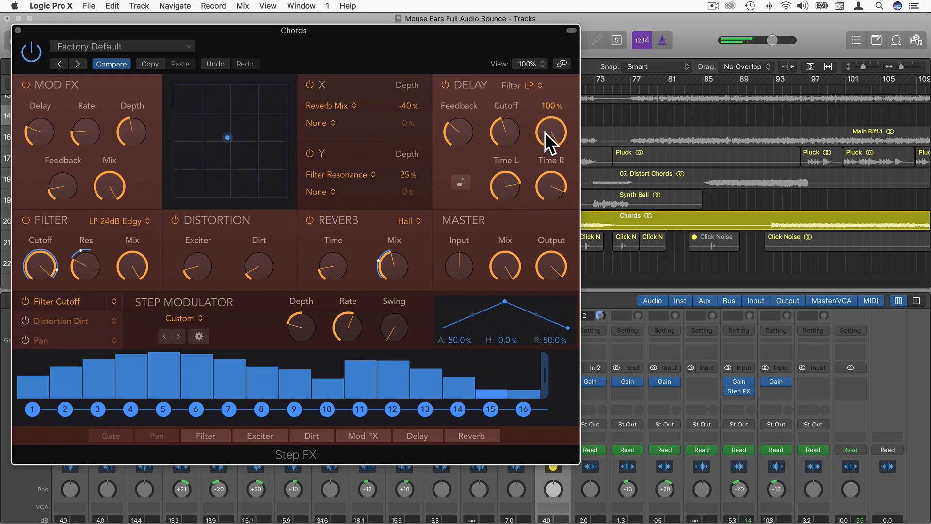
{"action": "left_click_drag", "start_coordinate": [546, 133], "coordinate": [561, 216]}
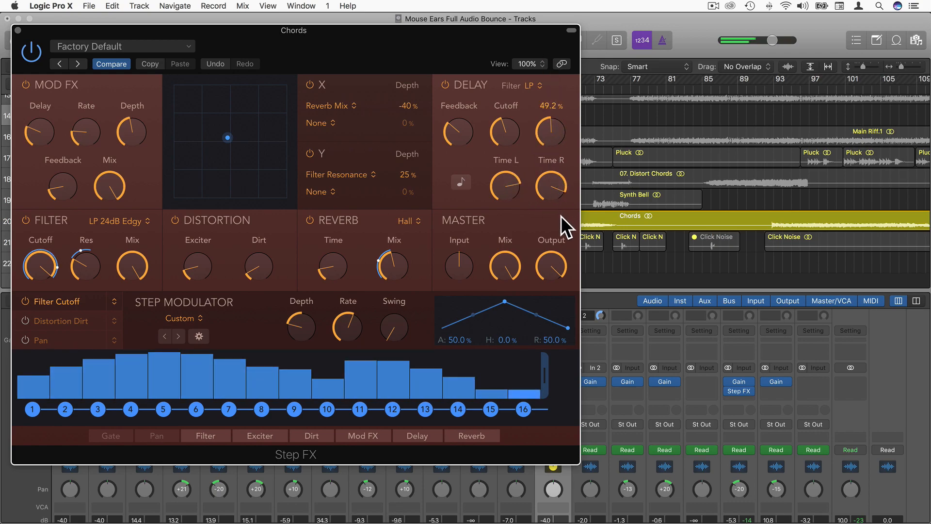
Turn off Delay, the X and Y modulation, Mod FX, Distortion and Reverb, leaving only the Filter section on.
{"action": "mouse_move", "coordinate": [449, 273]}
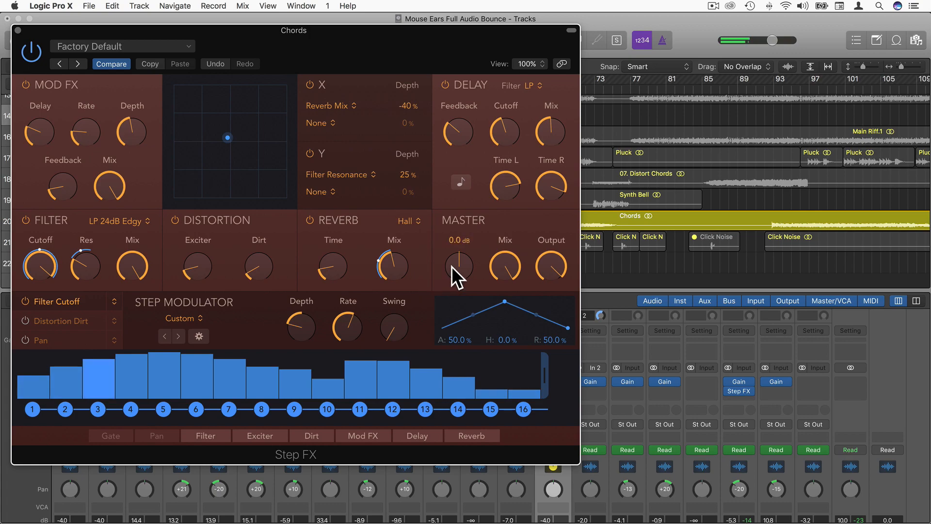
{"action": "left_click", "coordinate": [447, 84]}
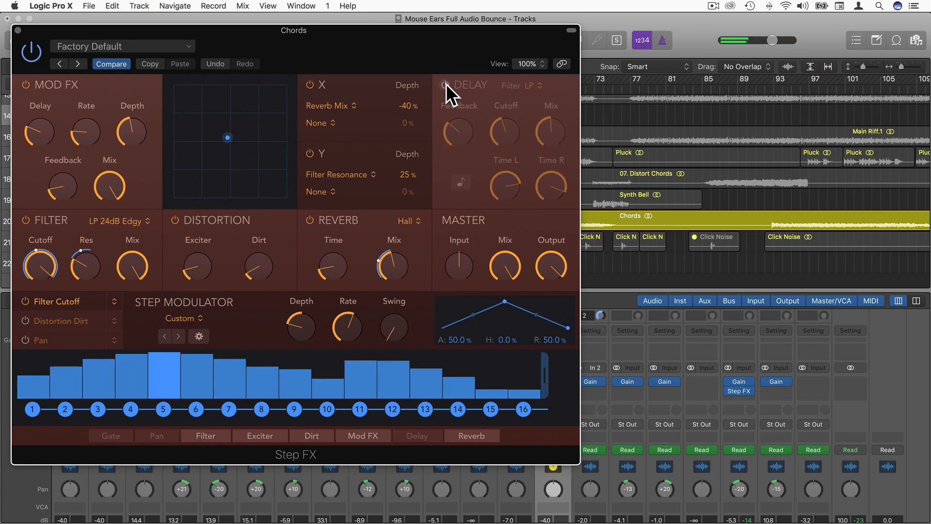
{"action": "left_click", "coordinate": [310, 85]}
{"action": "mouse_move", "coordinate": [119, 131]}
{"action": "left_click", "coordinate": [26, 84]}
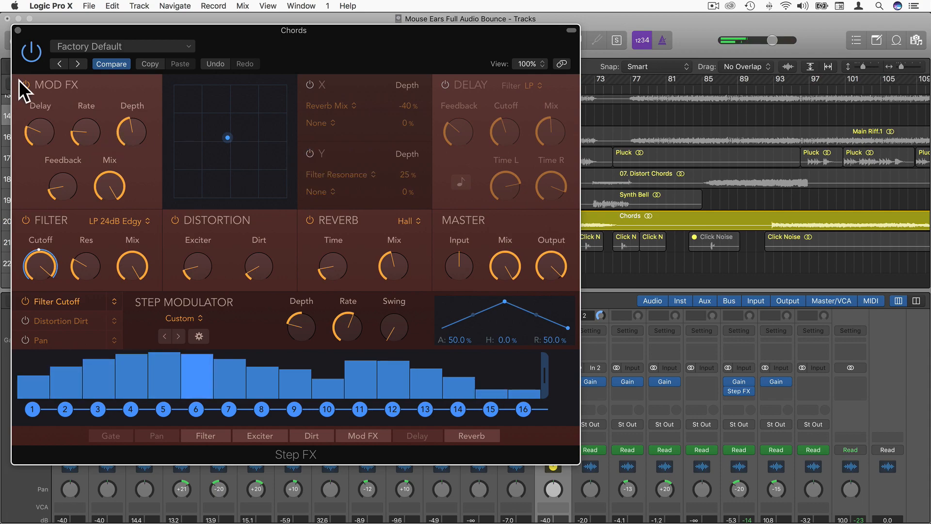
{"action": "left_click", "coordinate": [175, 221]}
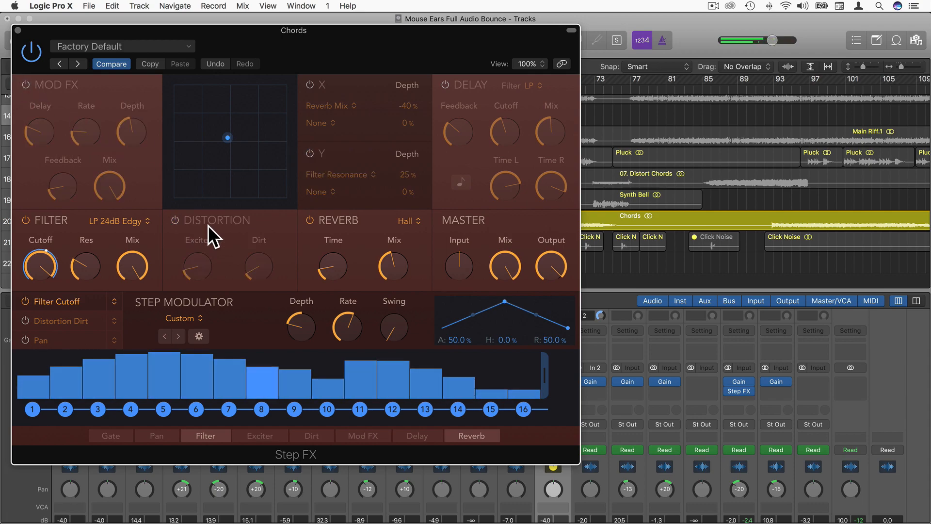
{"action": "left_click", "coordinate": [310, 221]}
Adjust the Master levels, reducing Output to about -2 dB and Mix to about 70%, and lowering and raising Input.
{"action": "left_click_drag", "start_coordinate": [502, 262], "coordinate": [502, 290]}
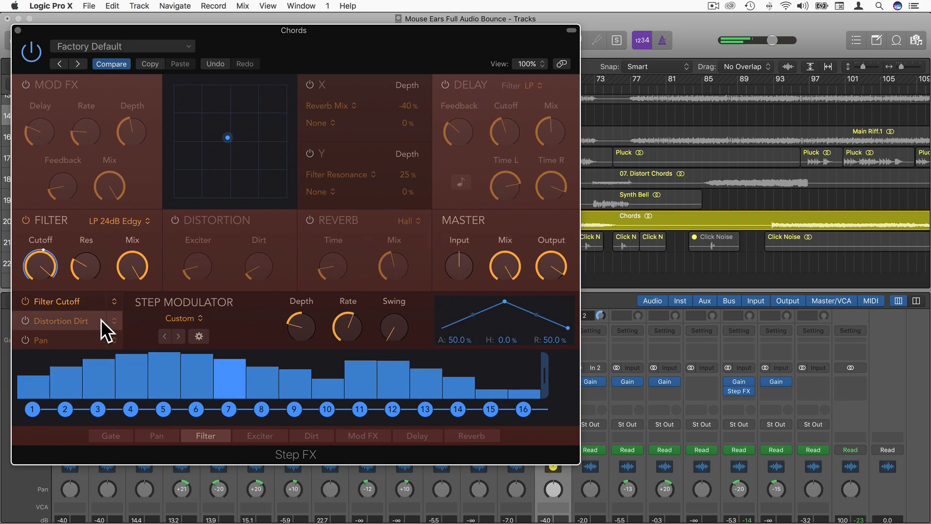
{"action": "left_click_drag", "start_coordinate": [546, 261], "coordinate": [545, 292]}
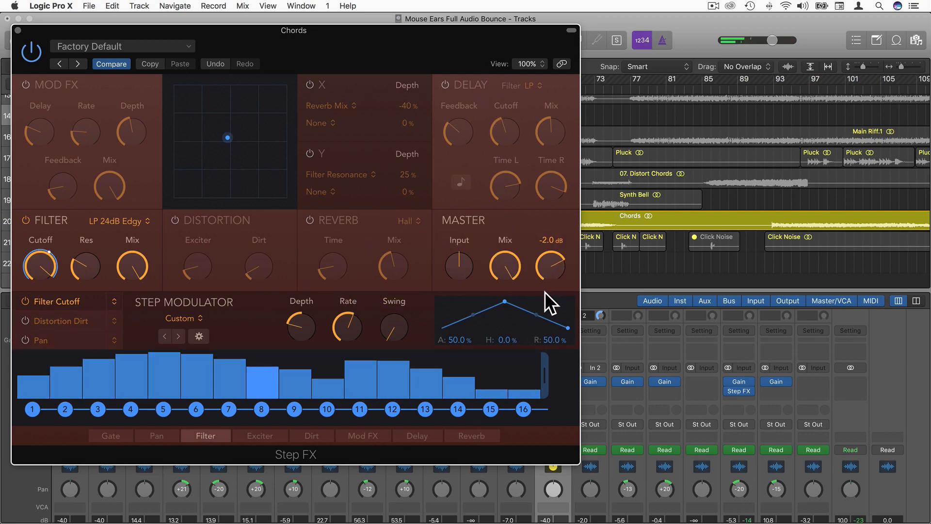
{"action": "left_click_drag", "start_coordinate": [449, 257], "coordinate": [449, 279]}
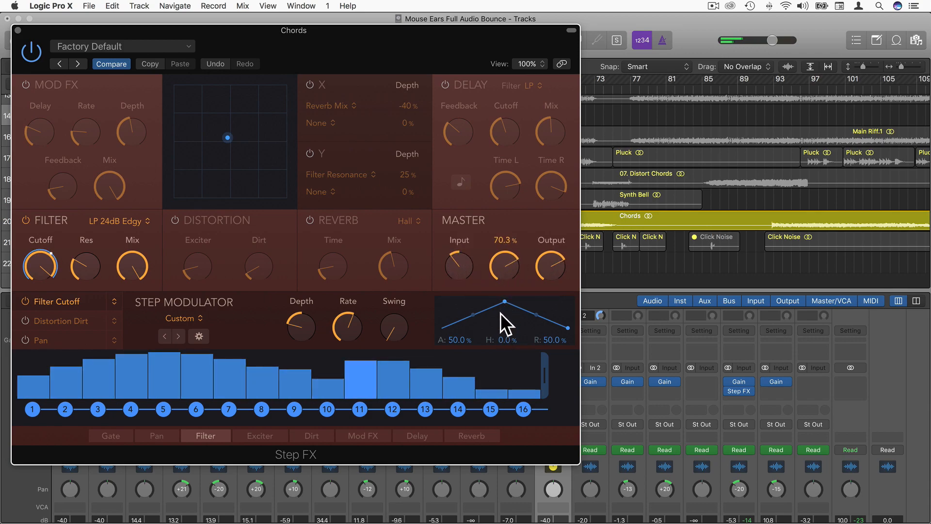
{"action": "left_click_drag", "start_coordinate": [460, 266], "coordinate": [457, 250]}
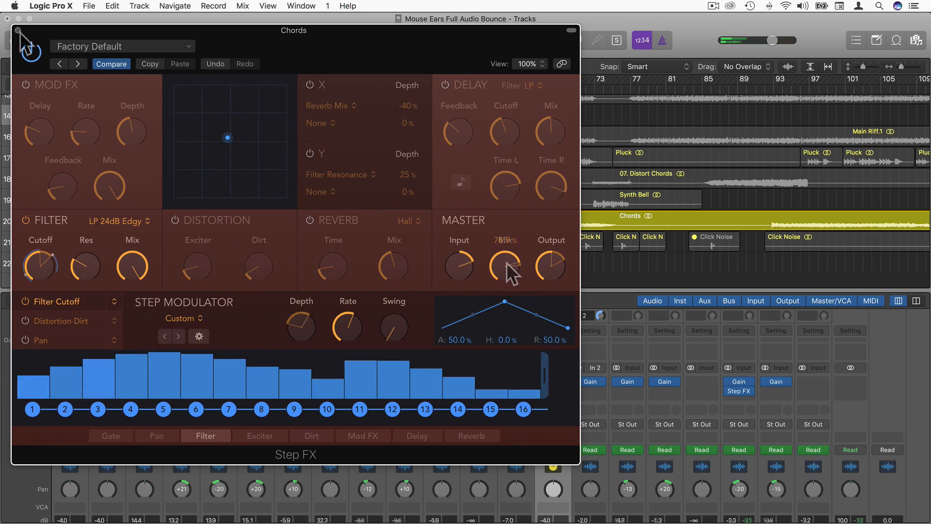
Close Step FX and move the plug-in from the Chords channel strip to the Drums channel strip's audio effects.
{"action": "left_click", "coordinate": [18, 30]}
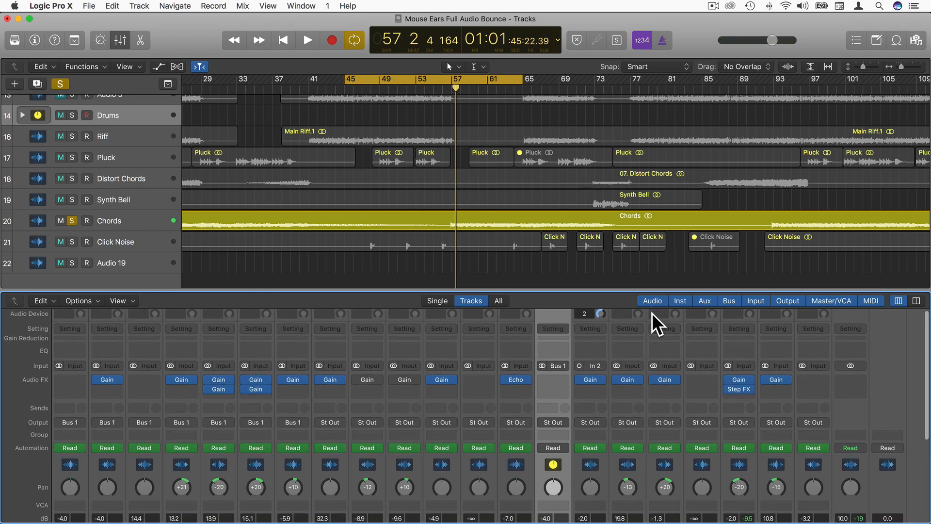
{"action": "scroll", "coordinate": [703, 468], "scroll_direction": "down", "scroll_amount": 5}
{"action": "scroll", "coordinate": [558, 482], "scroll_direction": "up", "scroll_amount": 5}
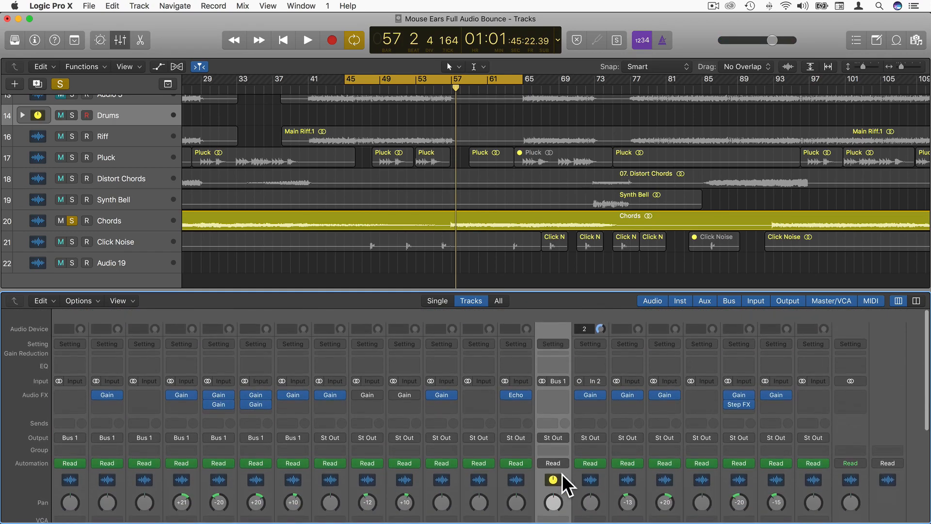
{"action": "left_click_drag", "start_coordinate": [739, 390], "coordinate": [693, 394]}
{"action": "left_click_drag", "start_coordinate": [567, 395], "coordinate": [553, 393]}
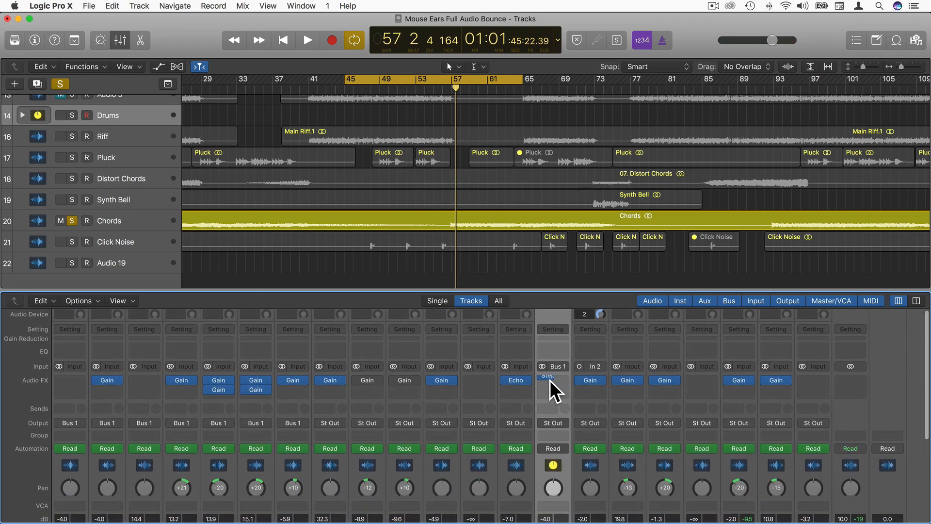
Solo the Drums track instead of Chords, and raise the Step Modulator's Depth, Swing and Rate in Step FX.
{"action": "left_click", "coordinate": [73, 219]}
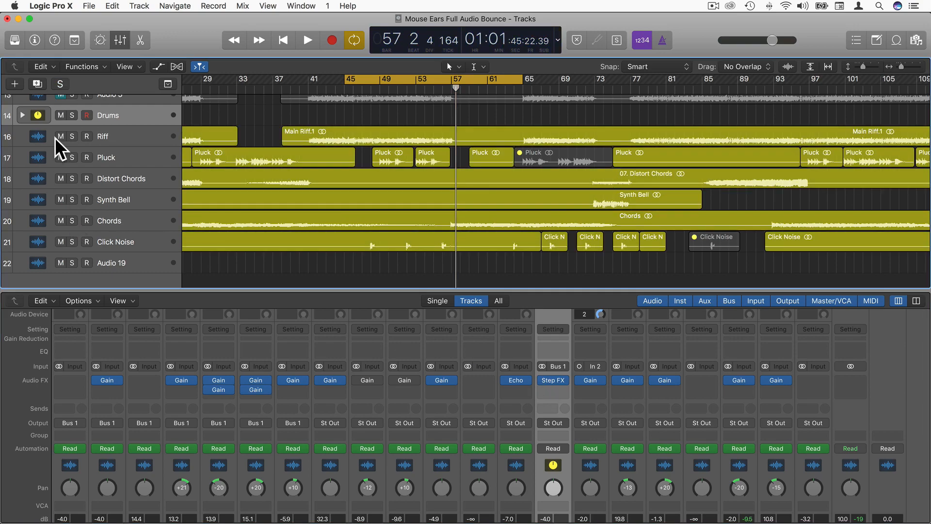
{"action": "left_click", "coordinate": [72, 115]}
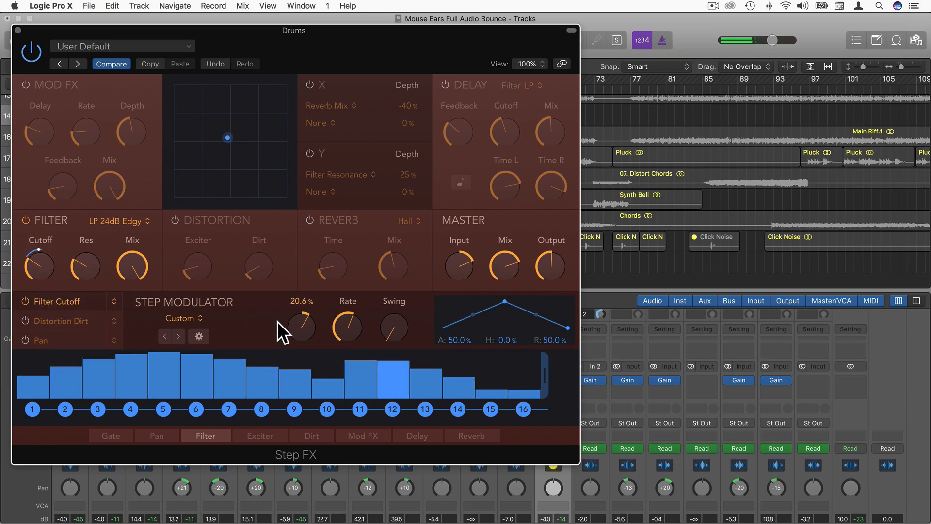
{"action": "left_click_drag", "start_coordinate": [305, 323], "coordinate": [290, 297]}
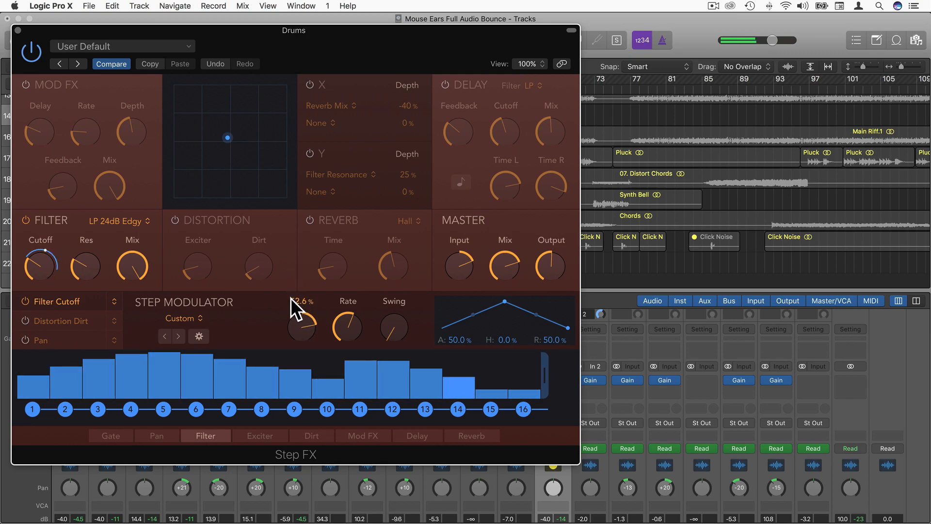
{"action": "left_click_drag", "start_coordinate": [388, 337], "coordinate": [387, 272]}
{"action": "mouse_move", "coordinate": [343, 329]}
{"action": "left_mouse_down"}
{"action": "mouse_move", "coordinate": [340, 316]}
{"action": "mouse_move", "coordinate": [350, 387]}
{"action": "mouse_move", "coordinate": [343, 323]}
{"action": "left_mouse_up"}
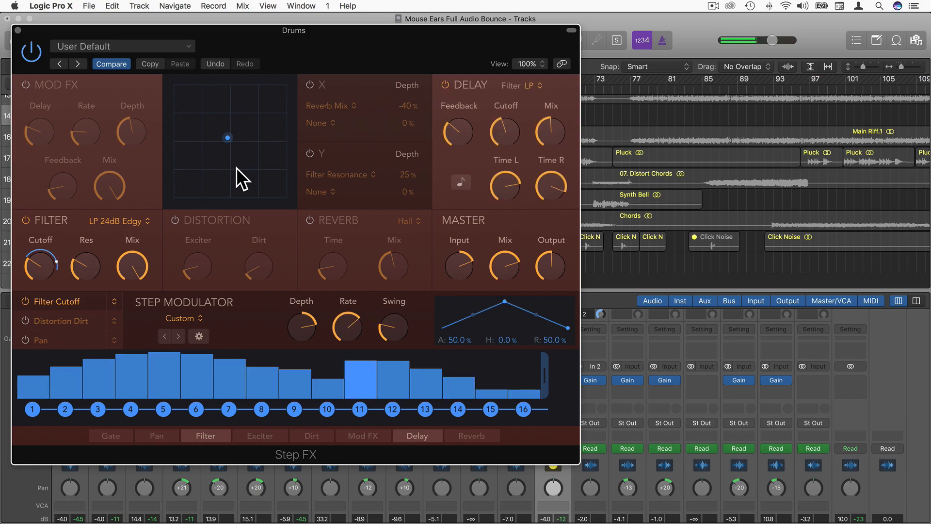
Turn on the Delay, Mod FX and Reverb sections and slightly lengthen the Reverb's Time.
{"action": "left_click", "coordinate": [24, 84]}
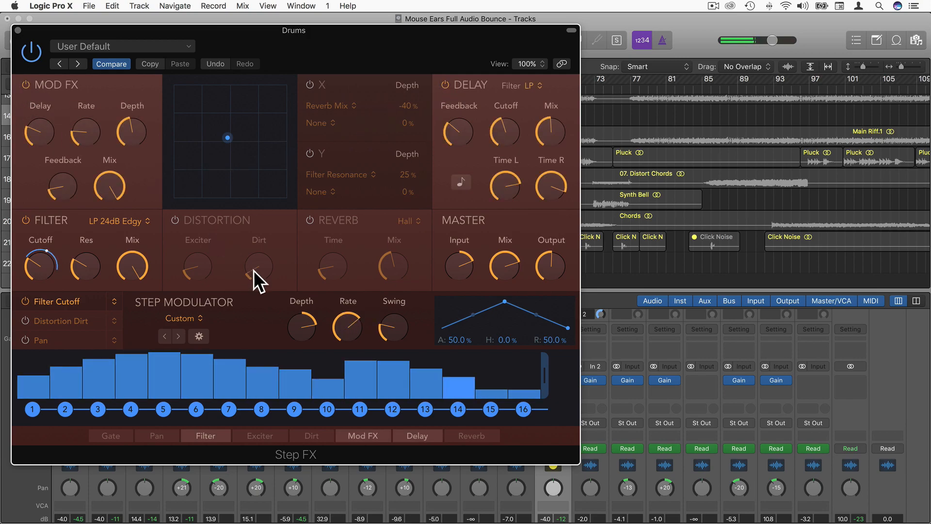
{"action": "left_click", "coordinate": [312, 220]}
{"action": "left_click_drag", "start_coordinate": [339, 270], "coordinate": [336, 261]}
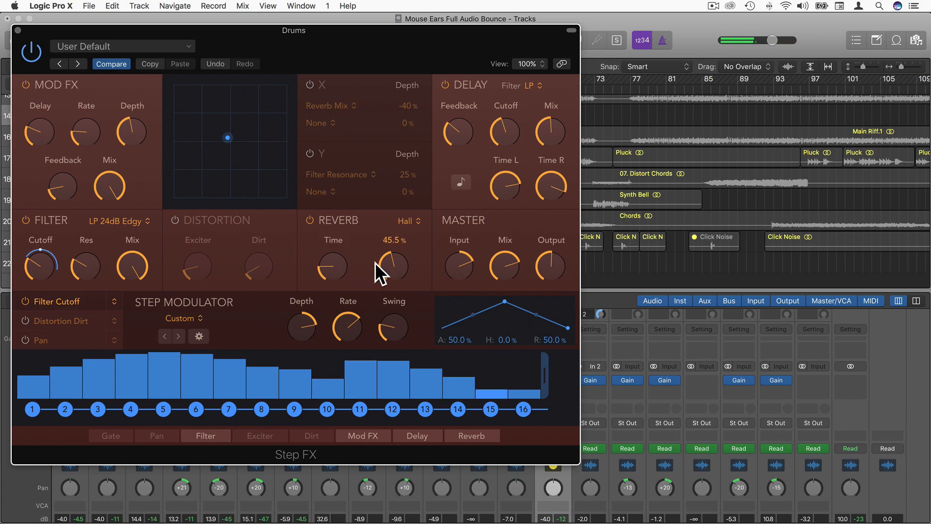